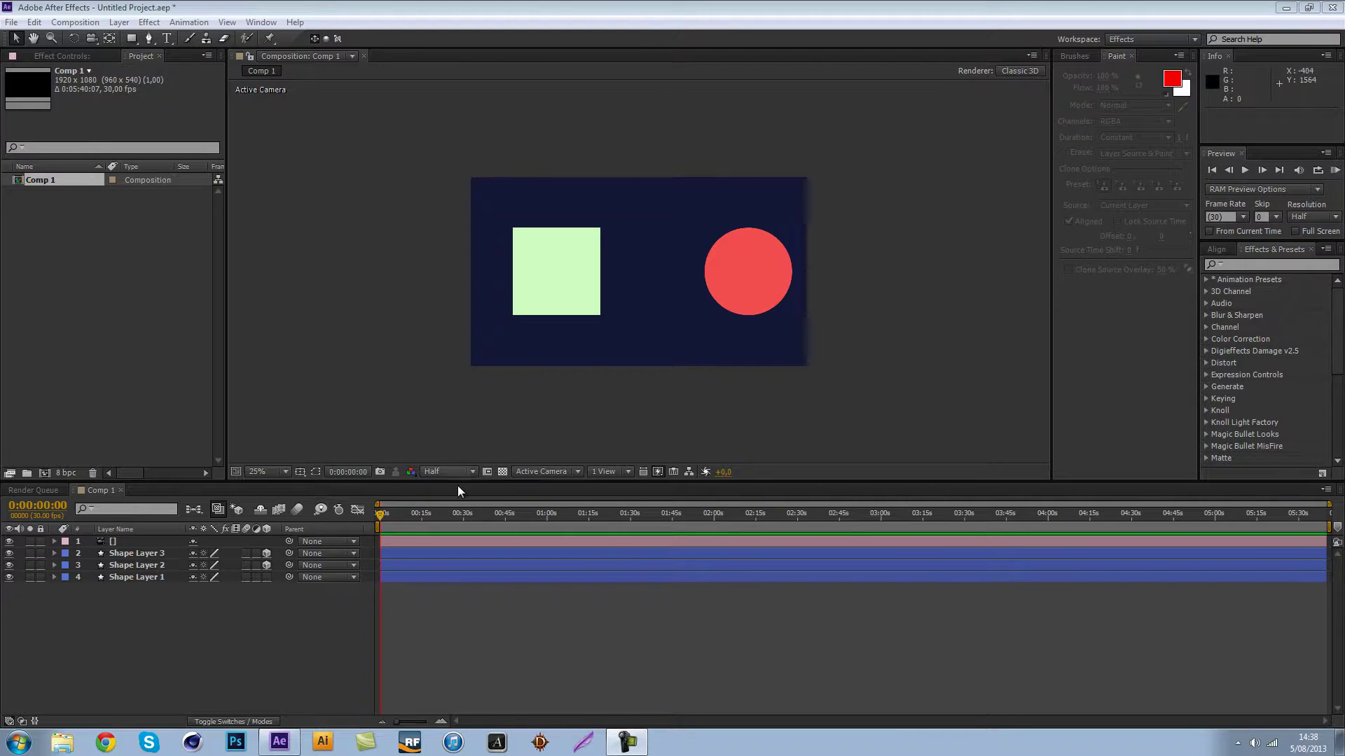
- Expand the camera layer to show its Transform properties
{"action": "left_click", "coordinate": [141, 543]}
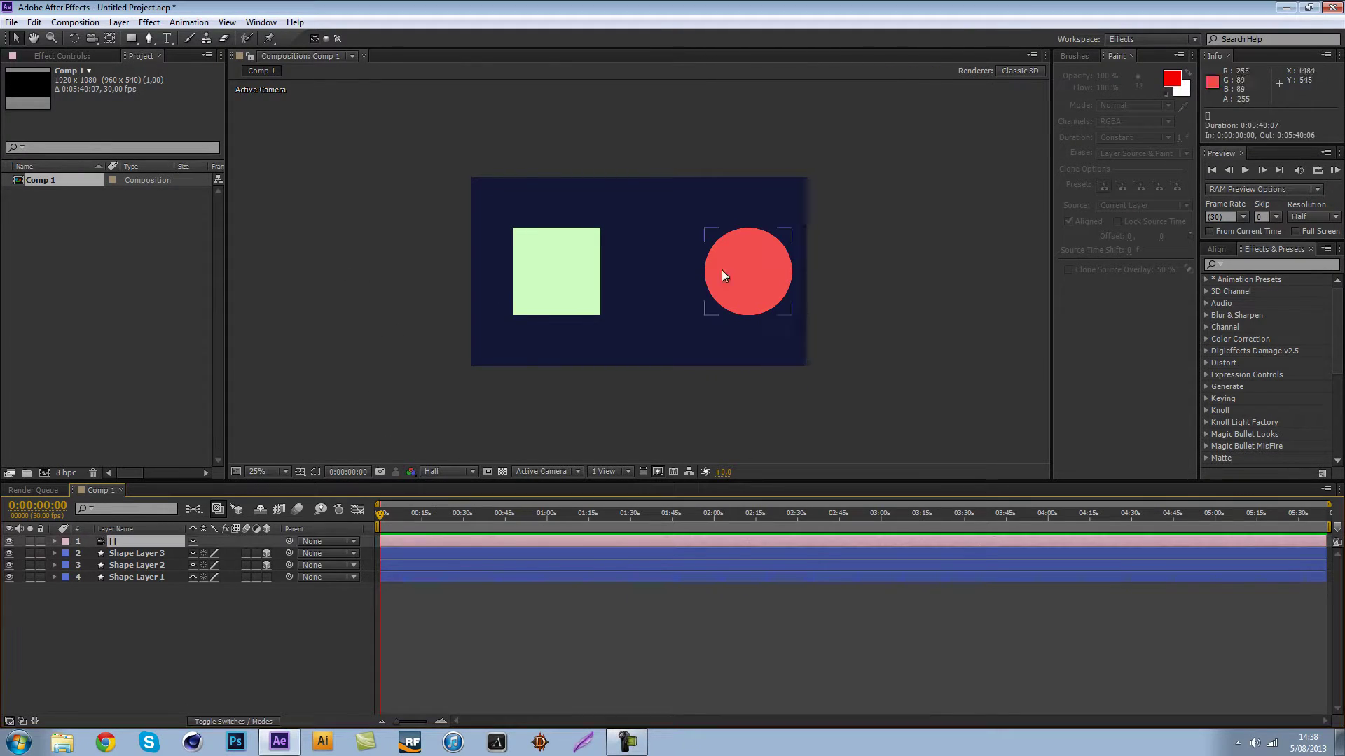
{"action": "left_click", "coordinate": [54, 541]}
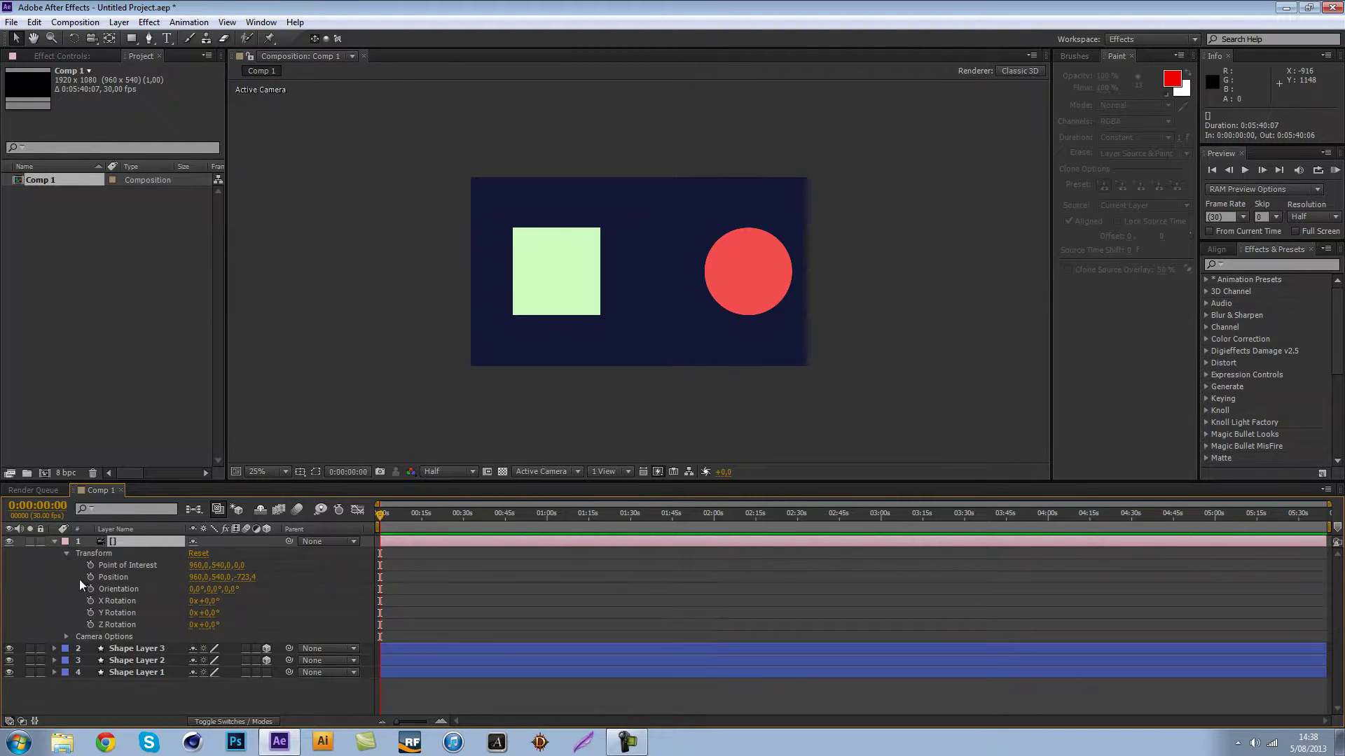
{"action": "left_click", "coordinate": [65, 554]}
- Select the background, the green square and the red circle in turn to identify their shape layers, and clear the selection
{"action": "left_click", "coordinate": [644, 309]}
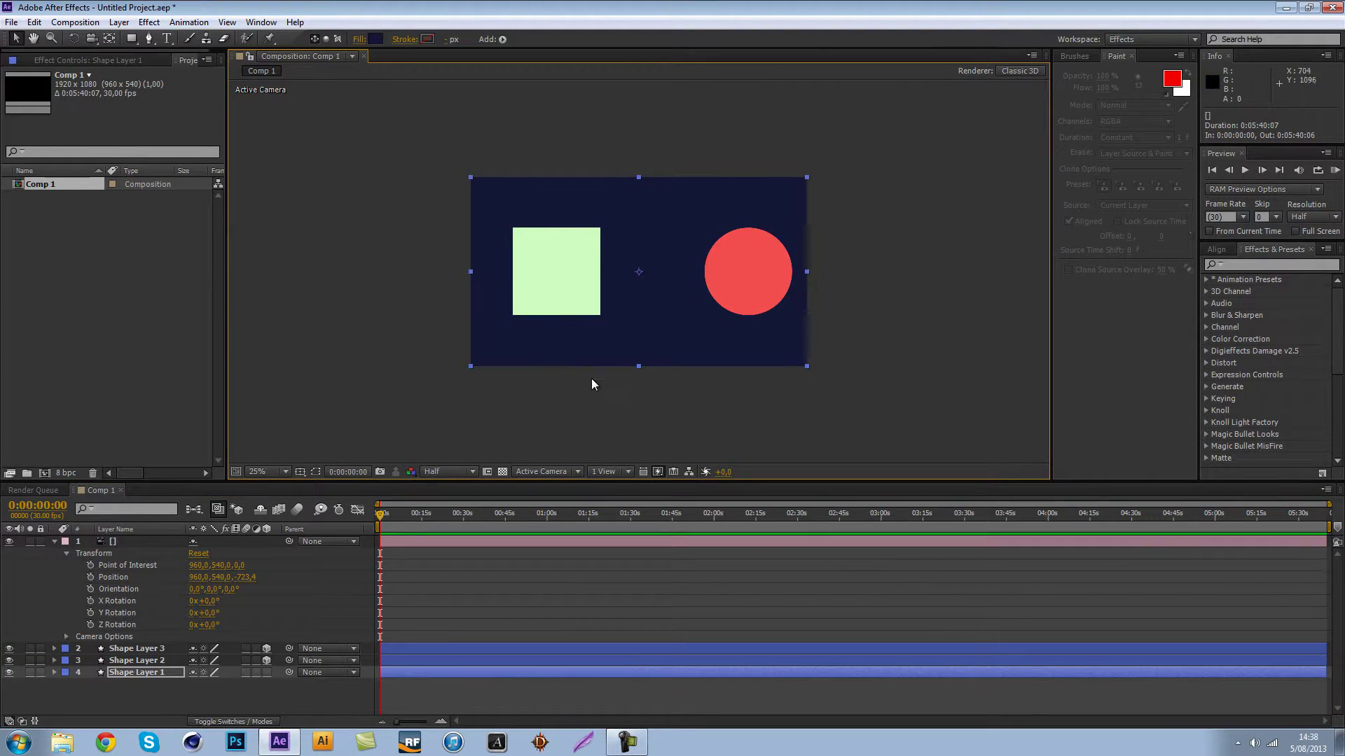
{"action": "left_click", "coordinate": [593, 401]}
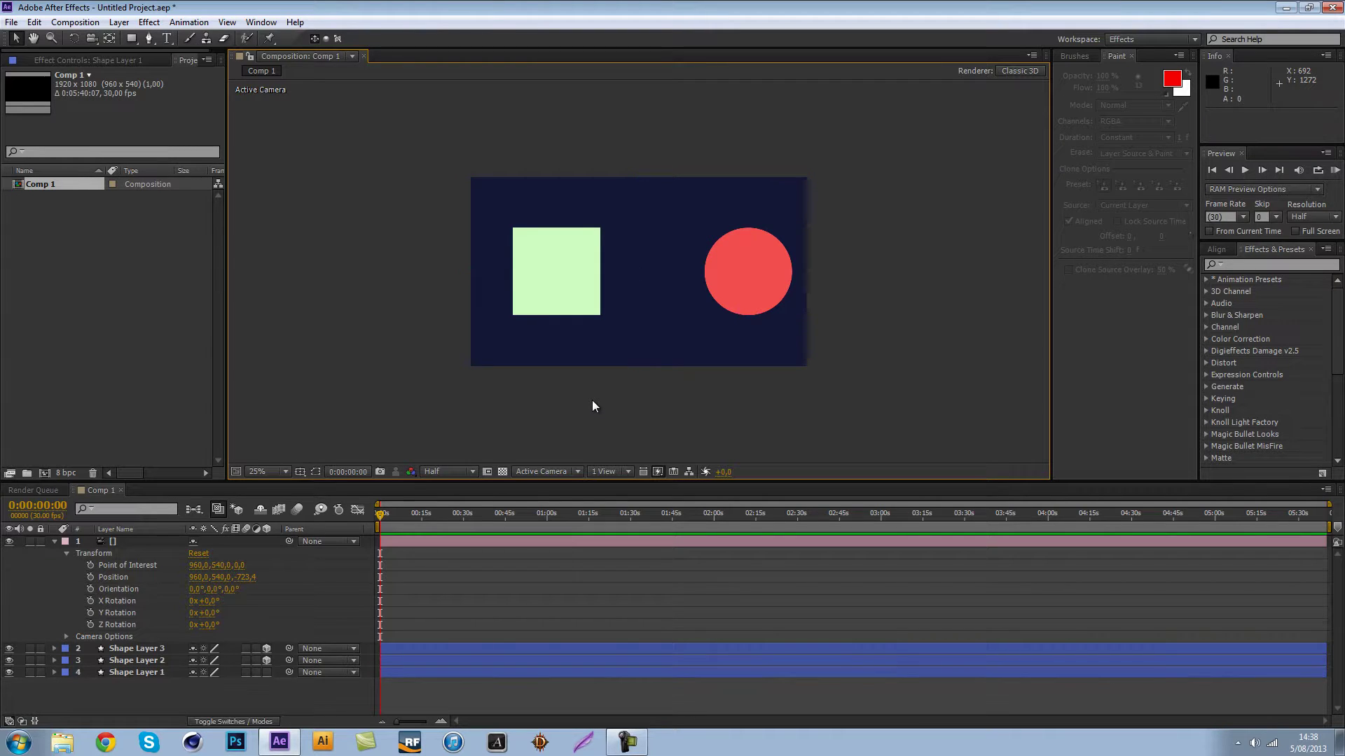
{"action": "left_click", "coordinate": [565, 260]}
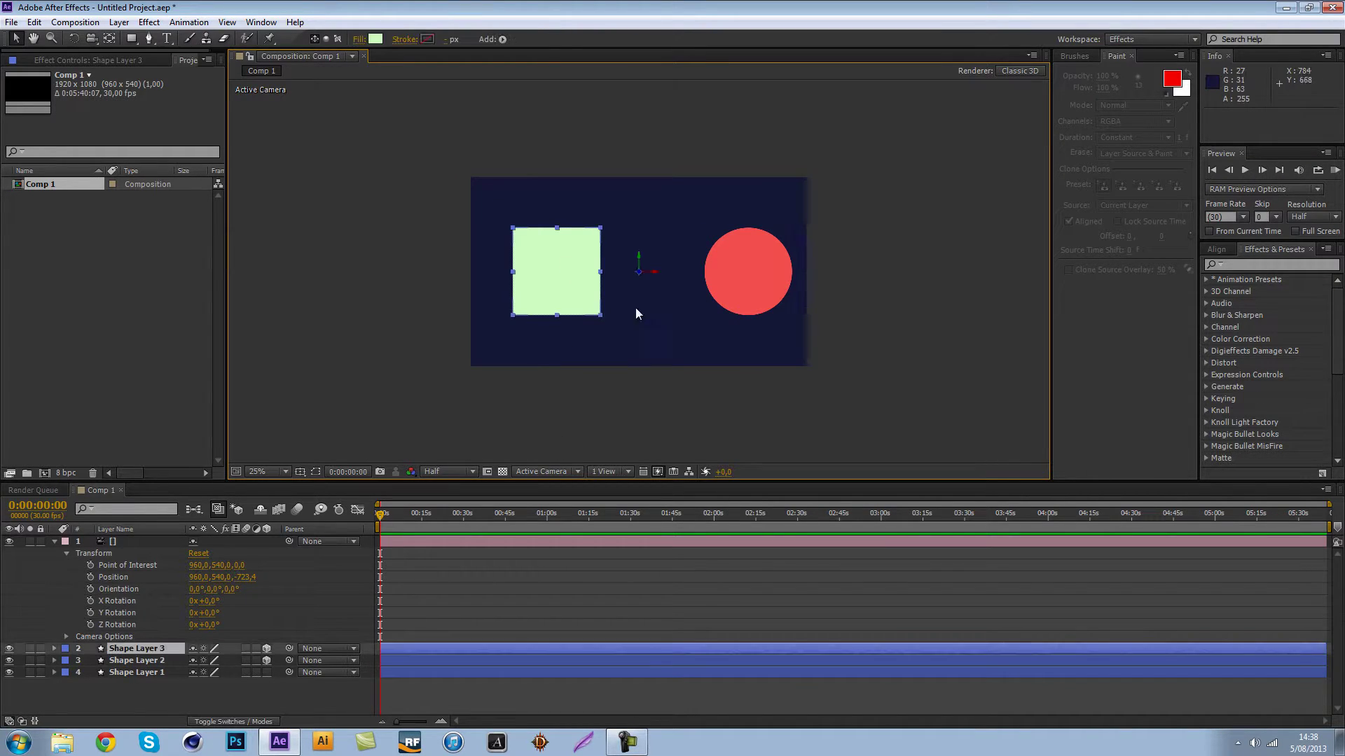
{"action": "left_click", "coordinate": [753, 287]}
{"action": "left_click", "coordinate": [575, 465]}
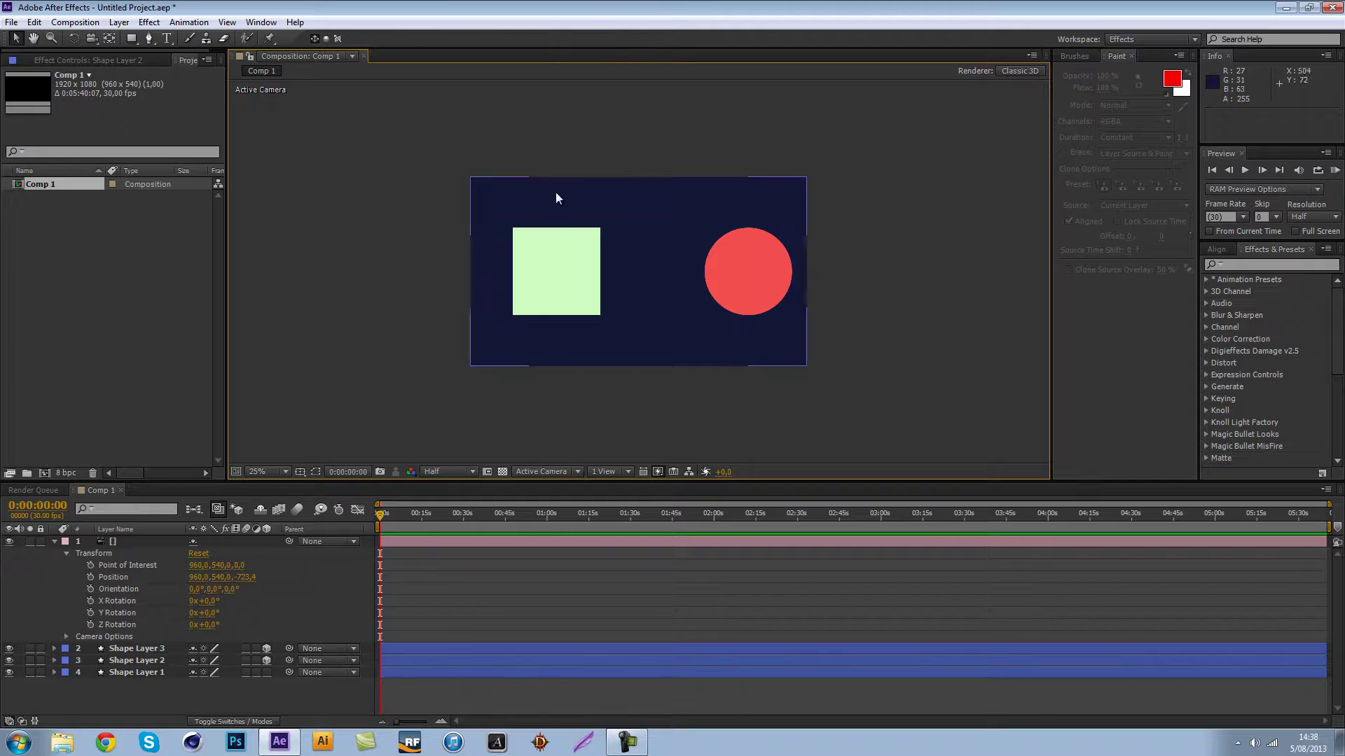
{"action": "left_click", "coordinate": [556, 274]}
{"action": "left_click", "coordinate": [402, 448]}
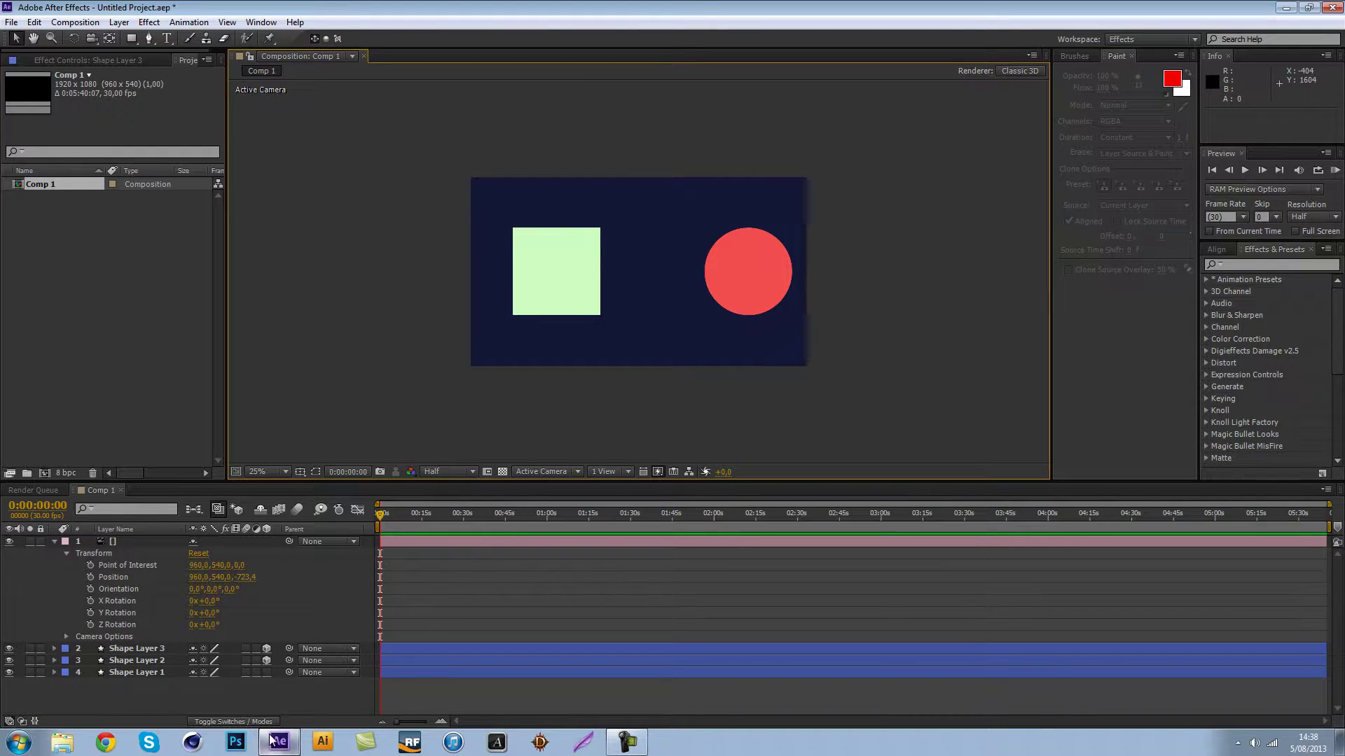
{"action": "mouse_move", "coordinate": [268, 737]}
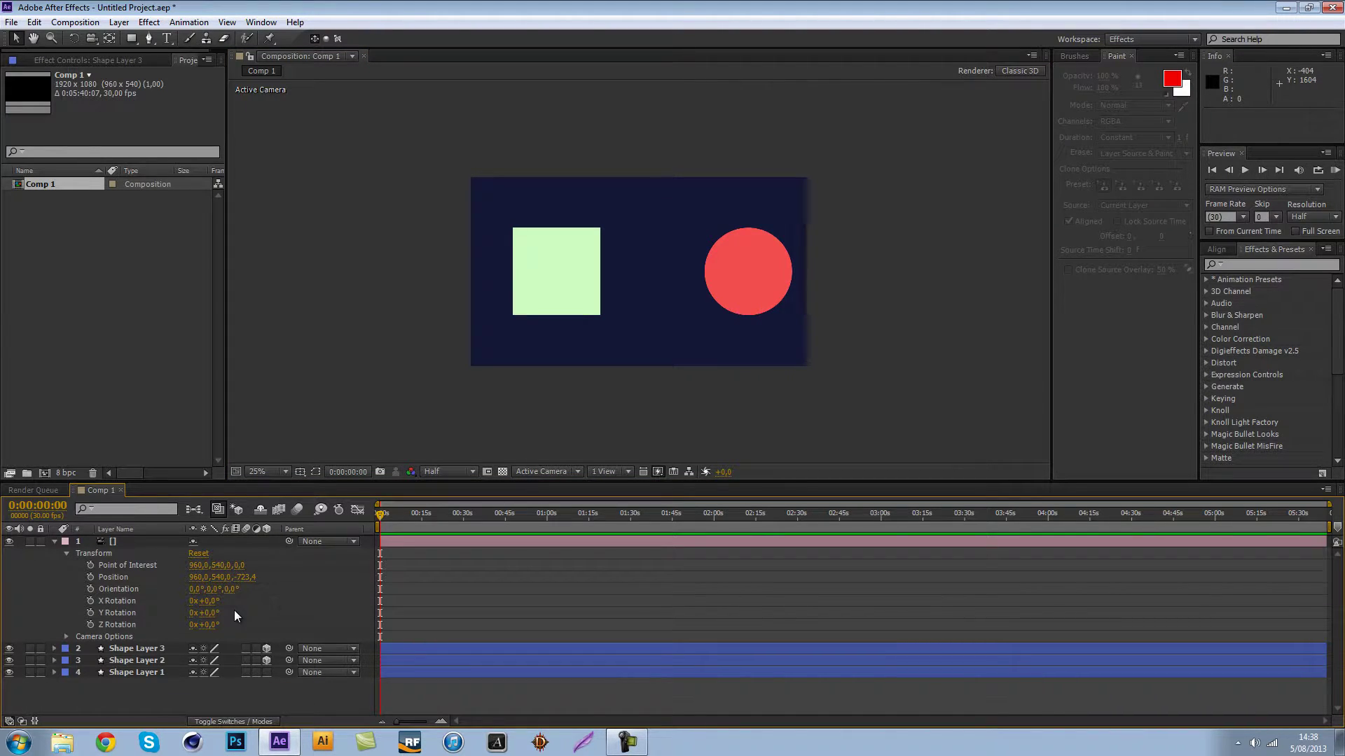
- Try moving the camera by changing its Y, Z and X Position values in the camera layer's Transform properties
{"action": "left_click_drag", "start_coordinate": [234, 583], "coordinate": [556, 619]}
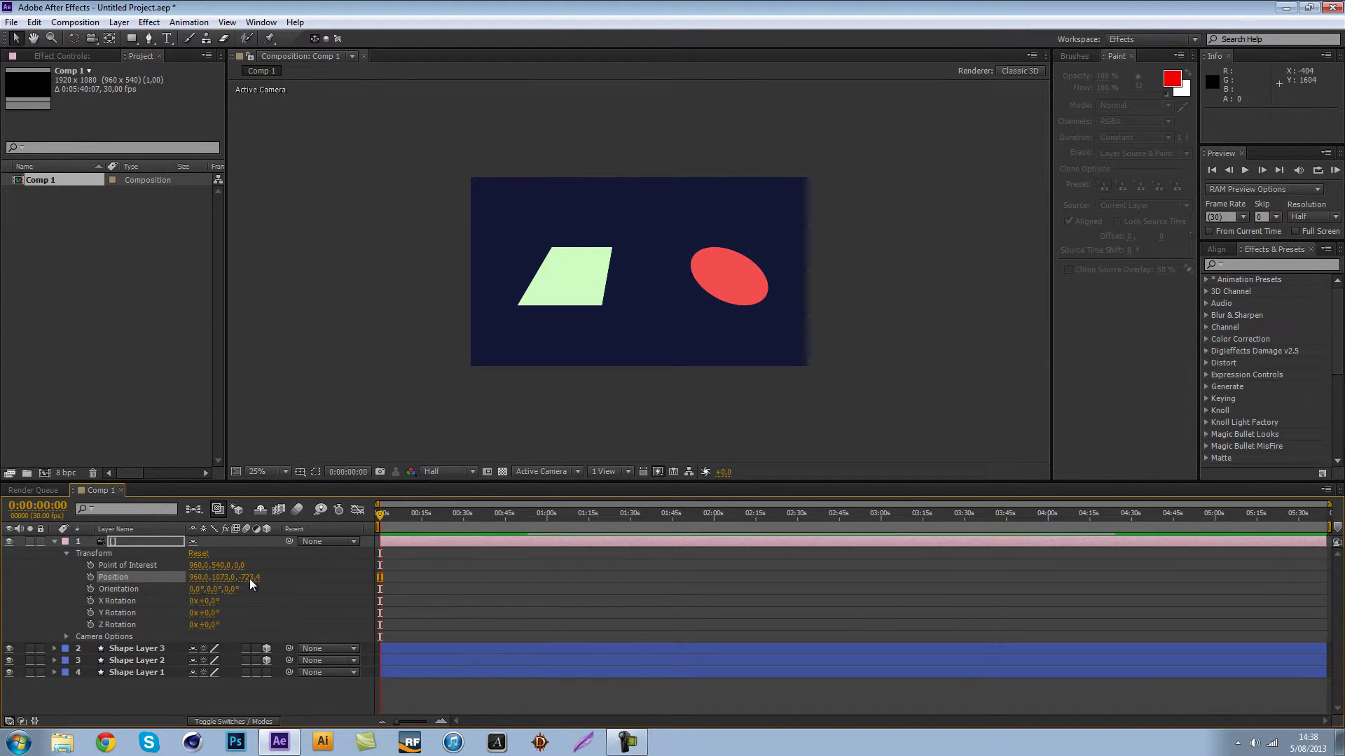
{"action": "key", "text": "ctrl+z"}
{"action": "mouse_move", "coordinate": [272, 578]}
{"action": "left_mouse_down"}
{"action": "mouse_move", "coordinate": [931, 568]}
{"action": "mouse_move", "coordinate": [701, 589]}
{"action": "mouse_move", "coordinate": [902, 599]}
{"action": "mouse_move", "coordinate": [214, 579]}
{"action": "mouse_move", "coordinate": [291, 577]}
{"action": "mouse_move", "coordinate": [107, 585]}
{"action": "mouse_move", "coordinate": [294, 588]}
{"action": "left_mouse_up"}
{"action": "mouse_move", "coordinate": [198, 577]}
{"action": "left_mouse_down"}
{"action": "mouse_move", "coordinate": [1339, 603]}
{"action": "mouse_move", "coordinate": [203, 591]}
{"action": "left_mouse_up"}
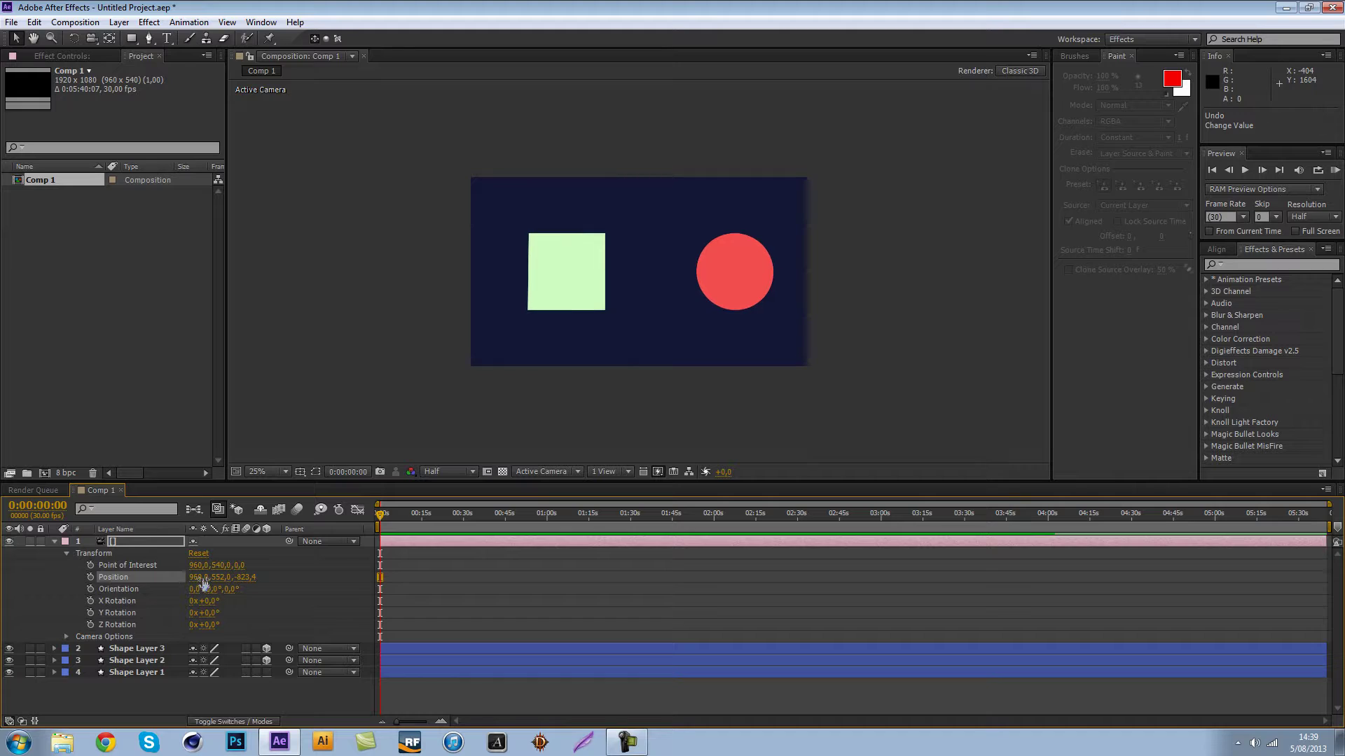
{"action": "left_click", "coordinate": [272, 587]}
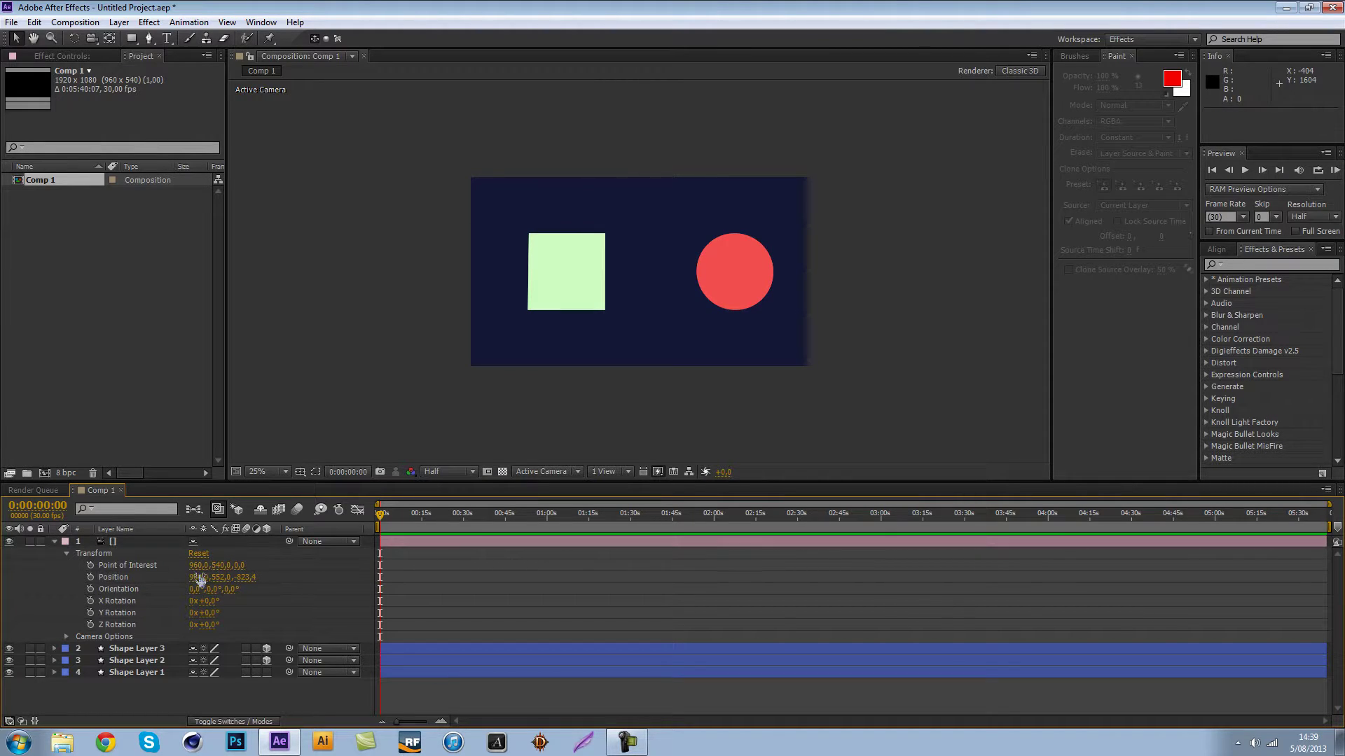
{"action": "left_click_drag", "start_coordinate": [212, 577], "coordinate": [1133, 549]}
{"action": "key", "text": "ctrl+z"}
- Try moving the view with the Track XY and Track Z camera tools, undoing each movement
{"action": "left_click_drag", "start_coordinate": [80, 38], "coordinate": [154, 68]}
{"action": "left_click_drag", "start_coordinate": [702, 308], "coordinate": [560, 150]}
{"action": "key", "text": "ctrl+z"}
{"action": "left_click_drag", "start_coordinate": [92, 38], "coordinate": [186, 90]}
{"action": "left_click_drag", "start_coordinate": [622, 274], "coordinate": [643, 293]}
{"action": "key", "text": "ctrl+z"}
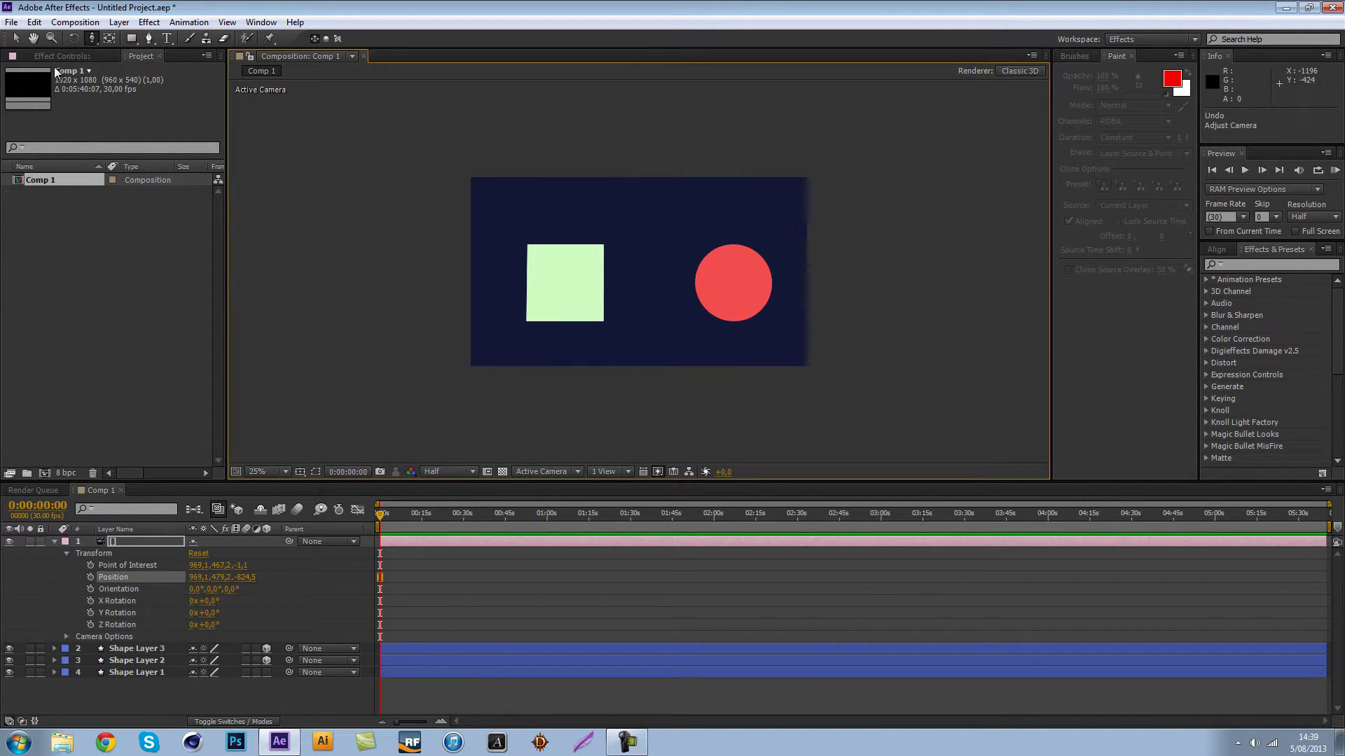
- Try orbiting the camera around the shapes and undo all the camera adjustments and Position changes
{"action": "left_click_drag", "start_coordinate": [88, 42], "coordinate": [108, 52]}
{"action": "left_click_drag", "start_coordinate": [634, 303], "coordinate": [666, 281]}
{"action": "left_click_drag", "start_coordinate": [409, 360], "coordinate": [362, 372]}
{"action": "key", "text": "ctrl+z"}
{"action": "key", "text": "ctrl+z"}
{"action": "key", "text": "ctrl+z"}
{"action": "key", "text": "ctrl+z"}
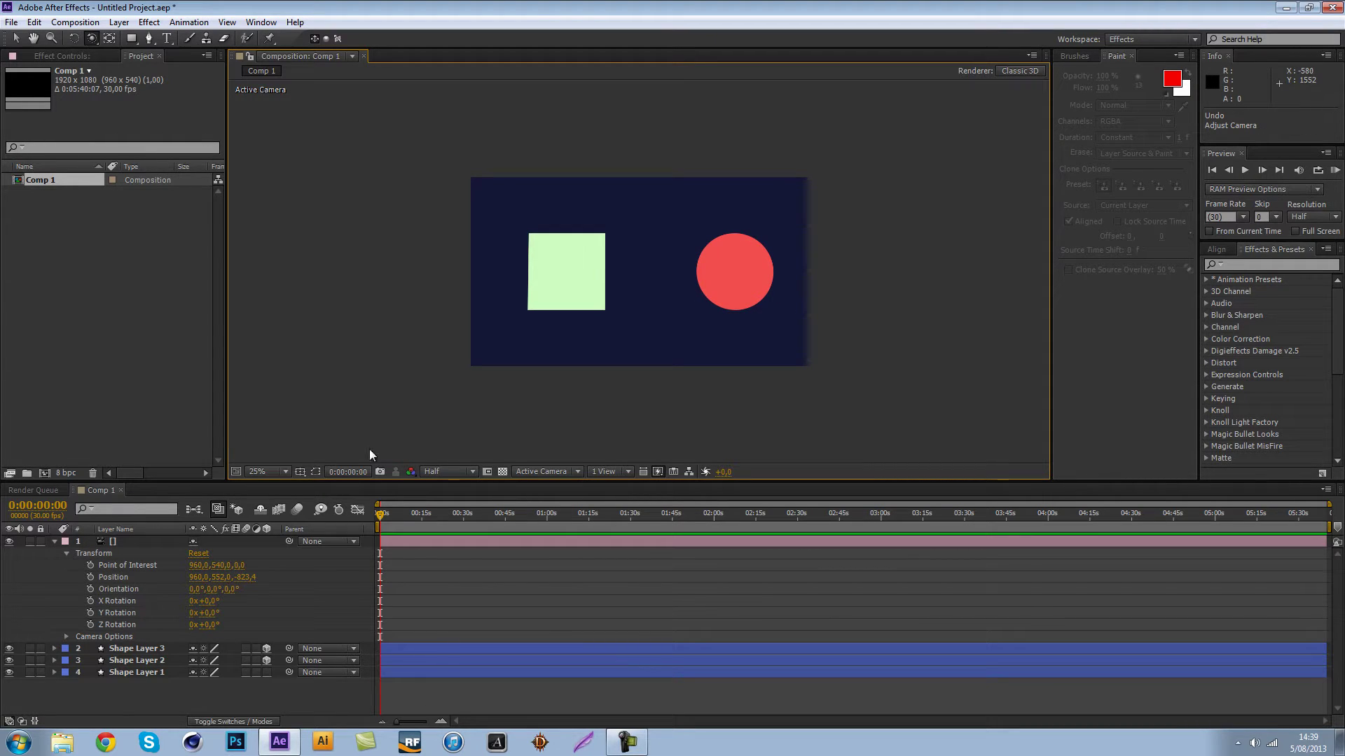
{"action": "key", "text": "ctrl+z"}
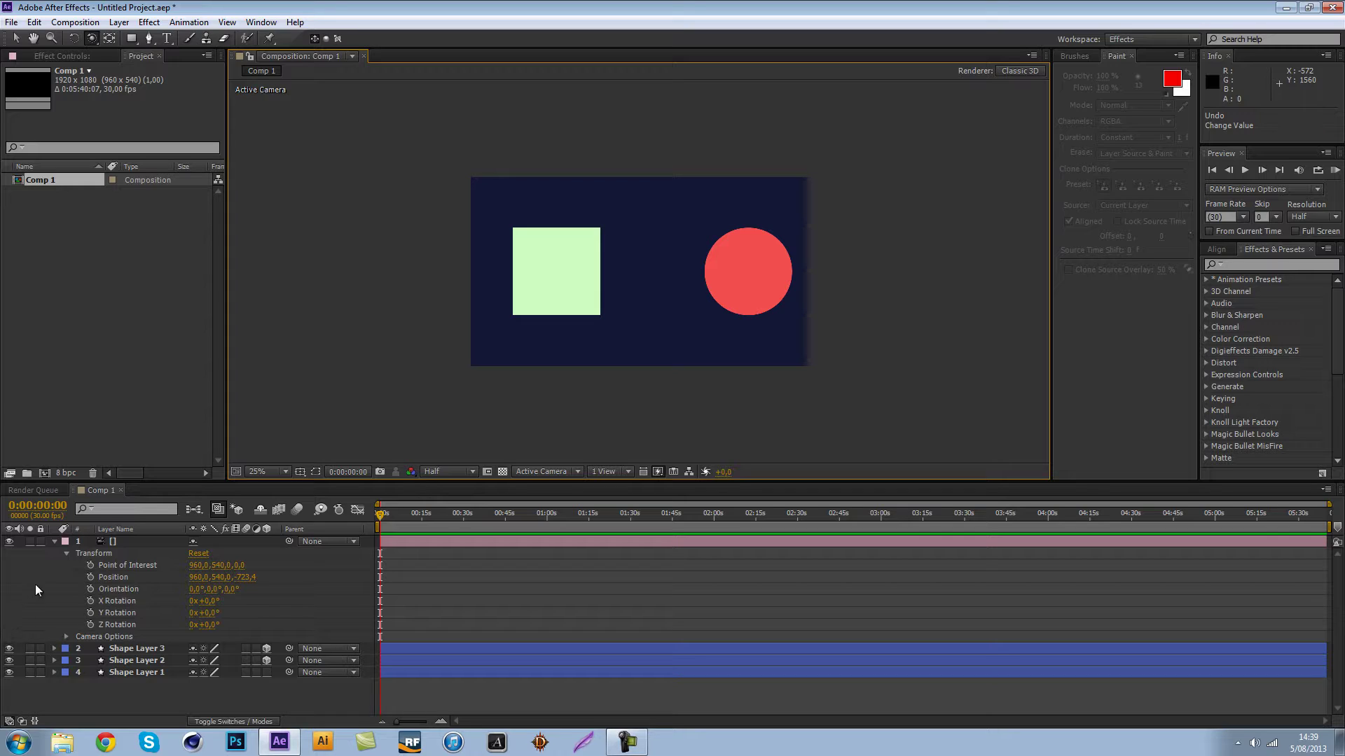
- Set keyframes for the camera's Point of Interest and Position at 0:00:00:00
{"action": "left_click", "coordinate": [53, 540]}
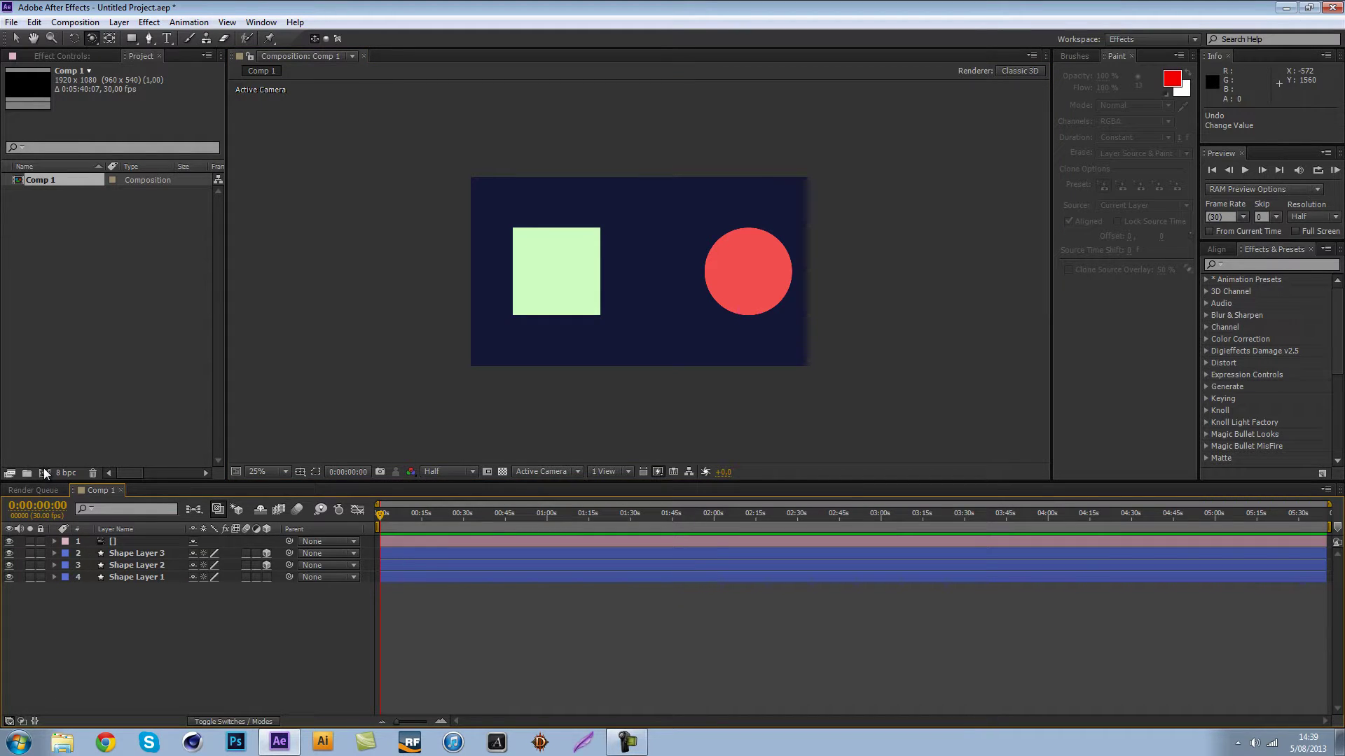
{"action": "left_click", "coordinate": [113, 543]}
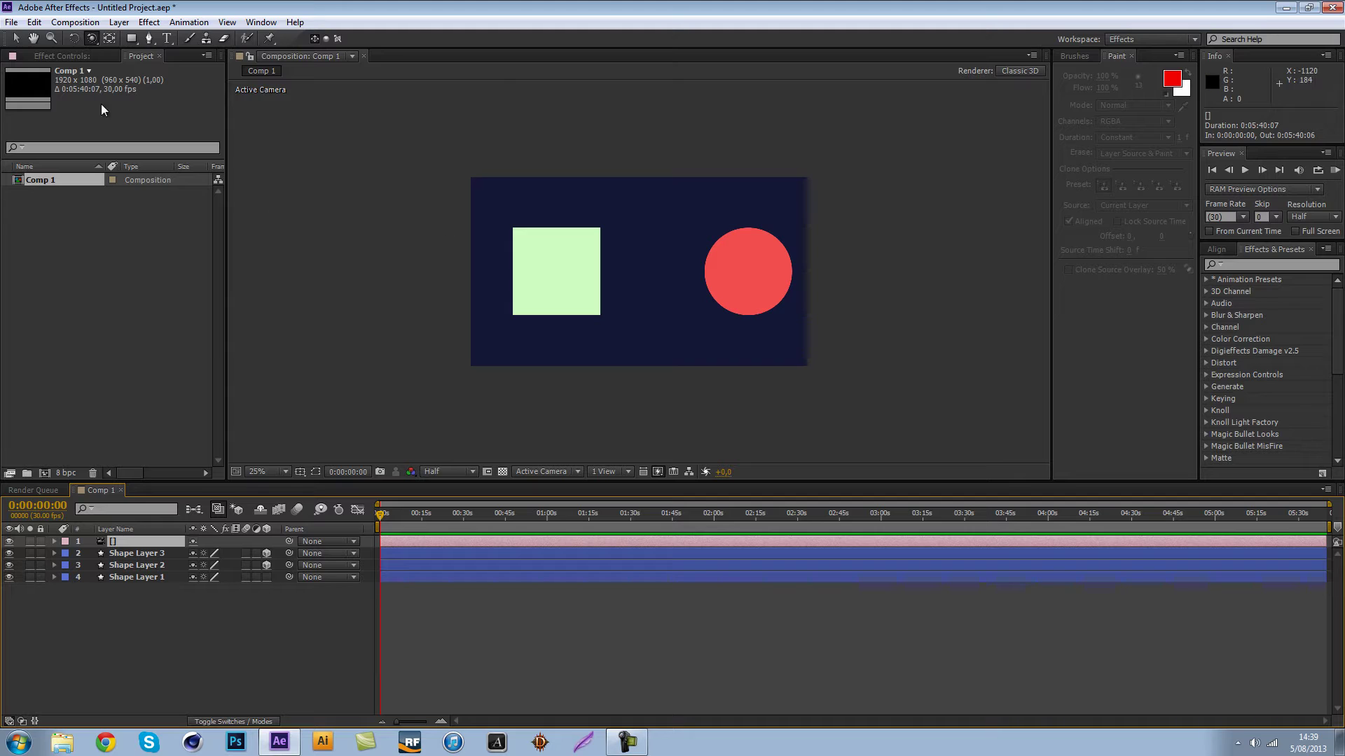
{"action": "left_click", "coordinate": [54, 541]}
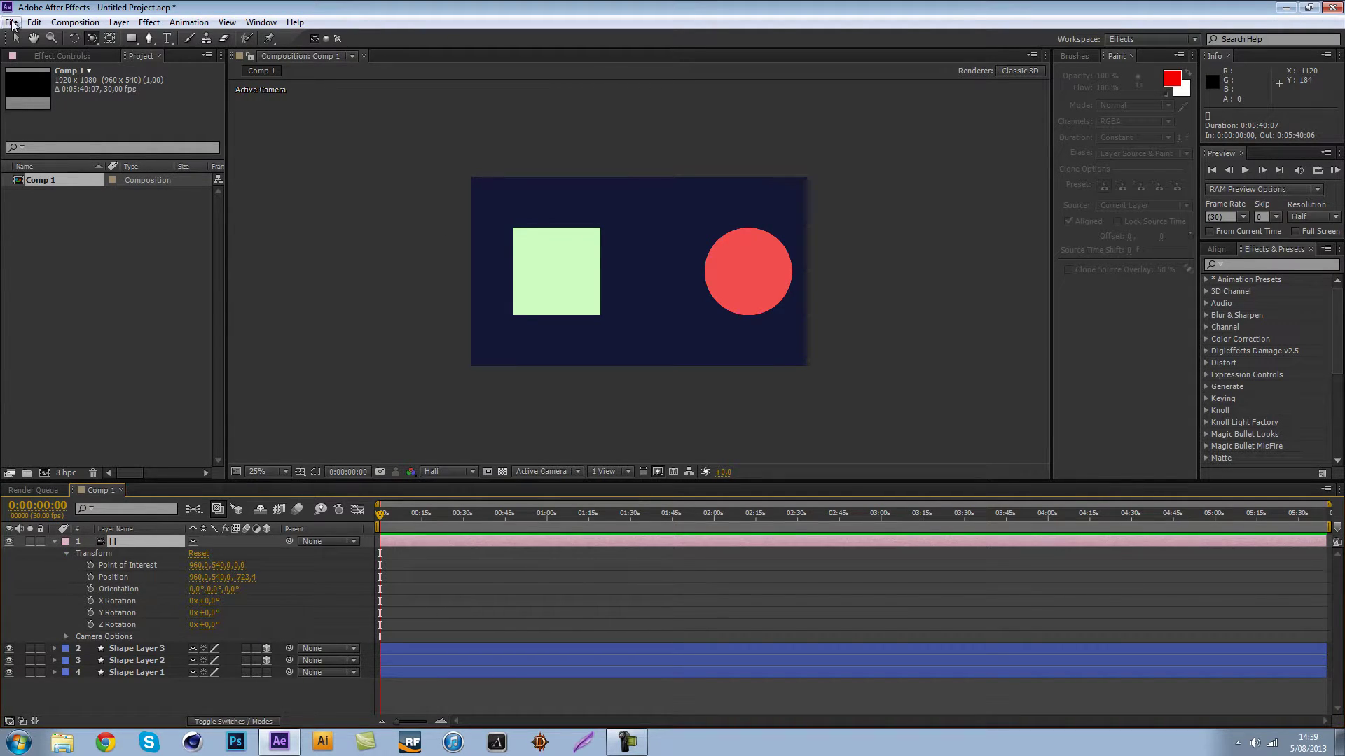
{"action": "left_click", "coordinate": [88, 566]}
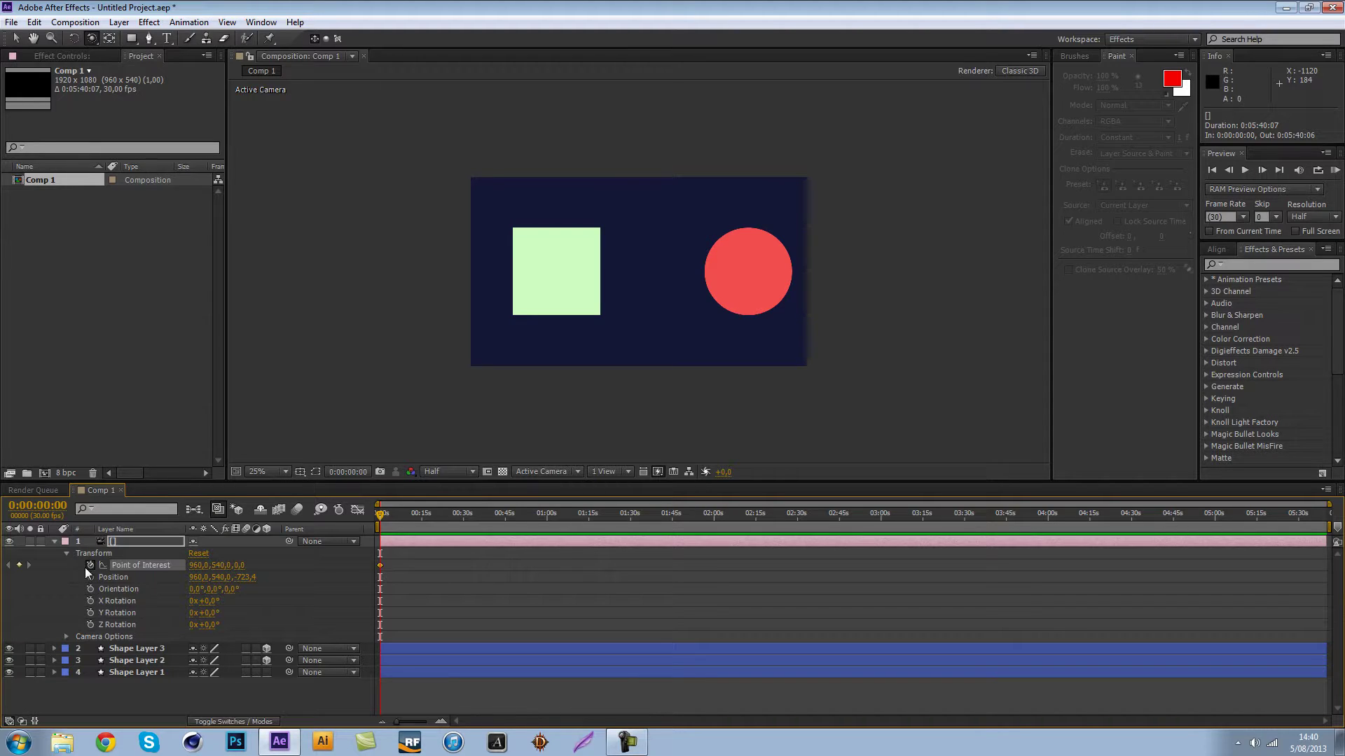
{"action": "left_click", "coordinate": [88, 577]}
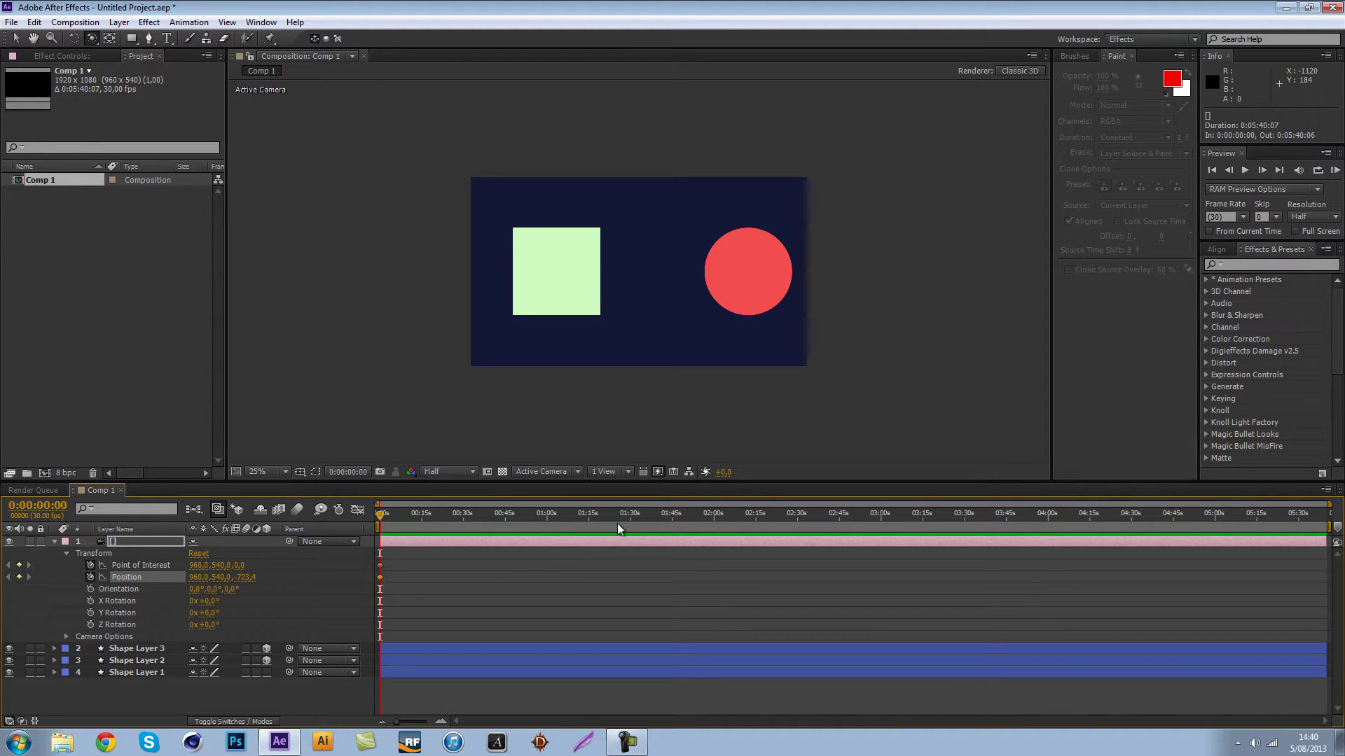
- Animate the camera sideways at 0:01:14:00 with the Track XY Camera tool
{"action": "left_click", "coordinate": [584, 517]}
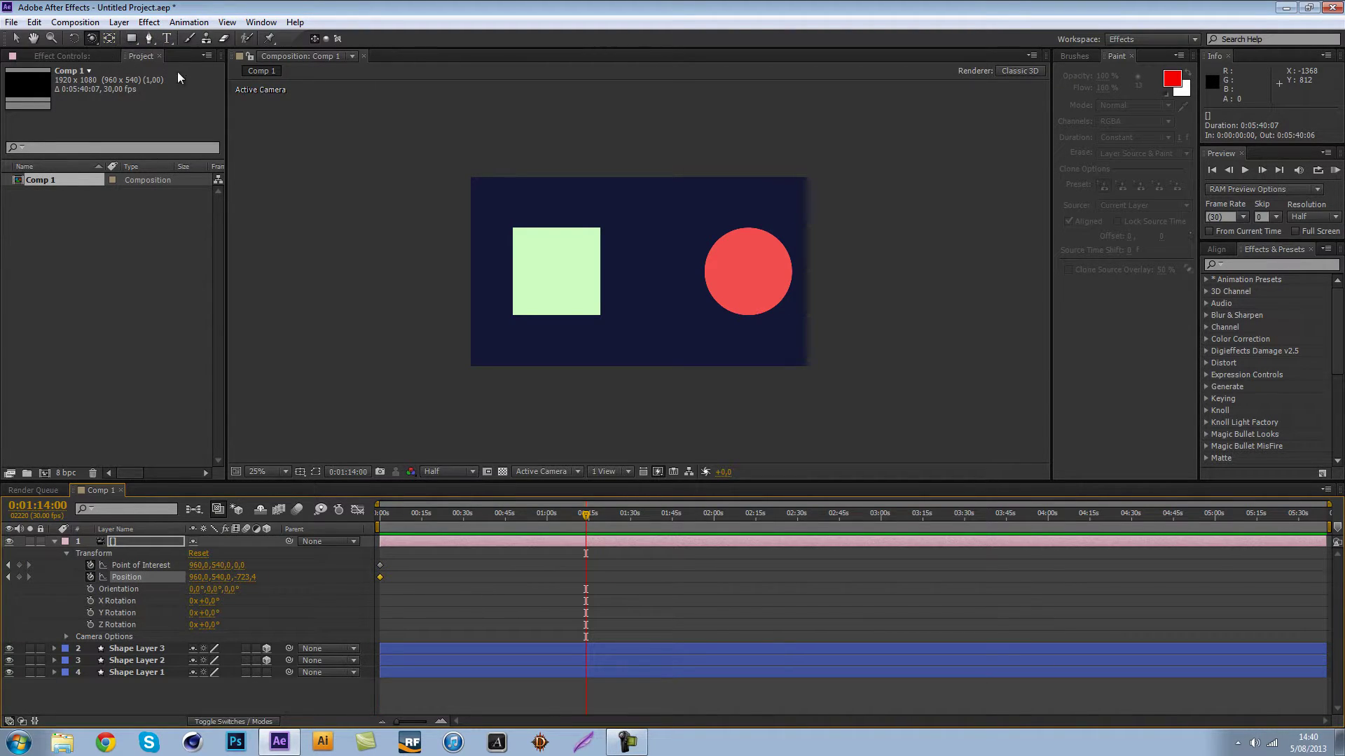
{"action": "left_click", "coordinate": [92, 37]}
{"action": "left_click", "coordinate": [154, 69]}
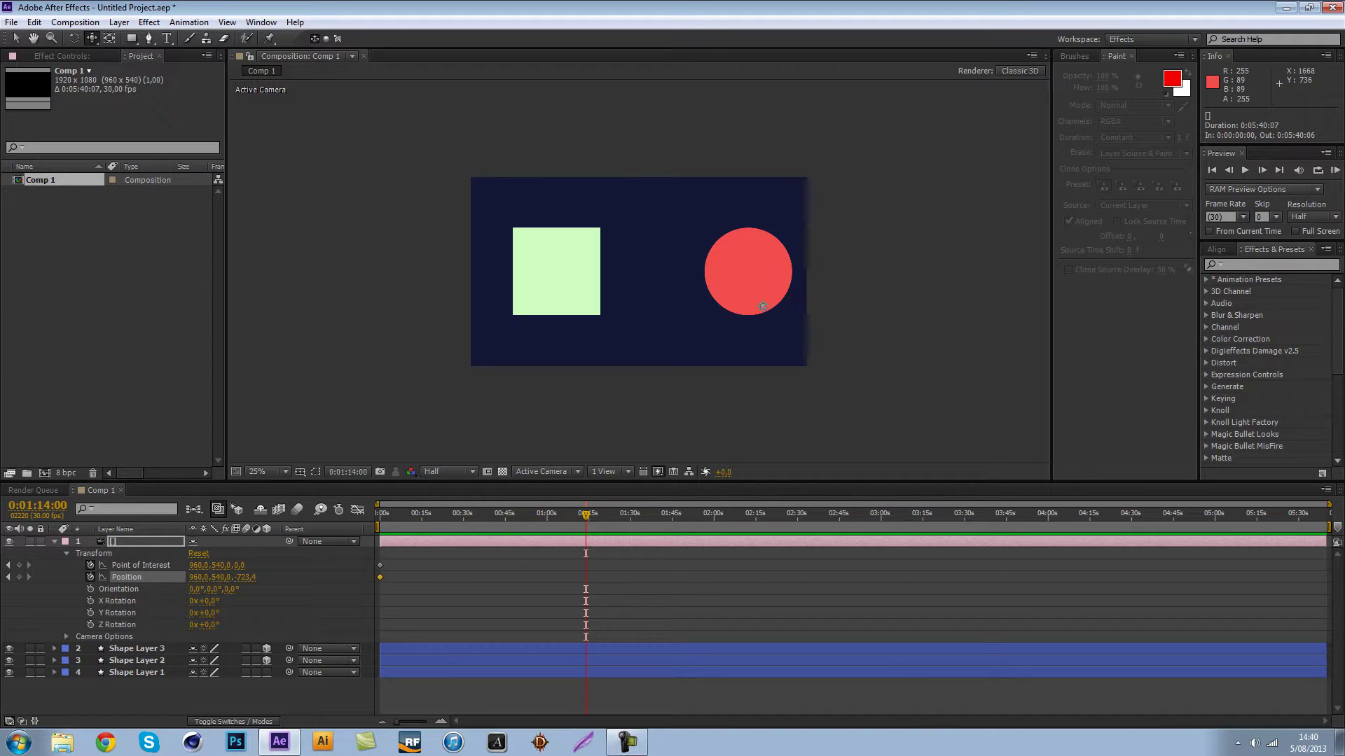
{"action": "left_click_drag", "start_coordinate": [704, 308], "coordinate": [481, 287]}
- Delete all Point of Interest and Position keyframes from the camera layer and collapse its properties
{"action": "left_click_drag", "start_coordinate": [585, 516], "coordinate": [498, 518]}
{"action": "left_click", "coordinate": [536, 543]}
{"action": "key", "text": "Delete"}
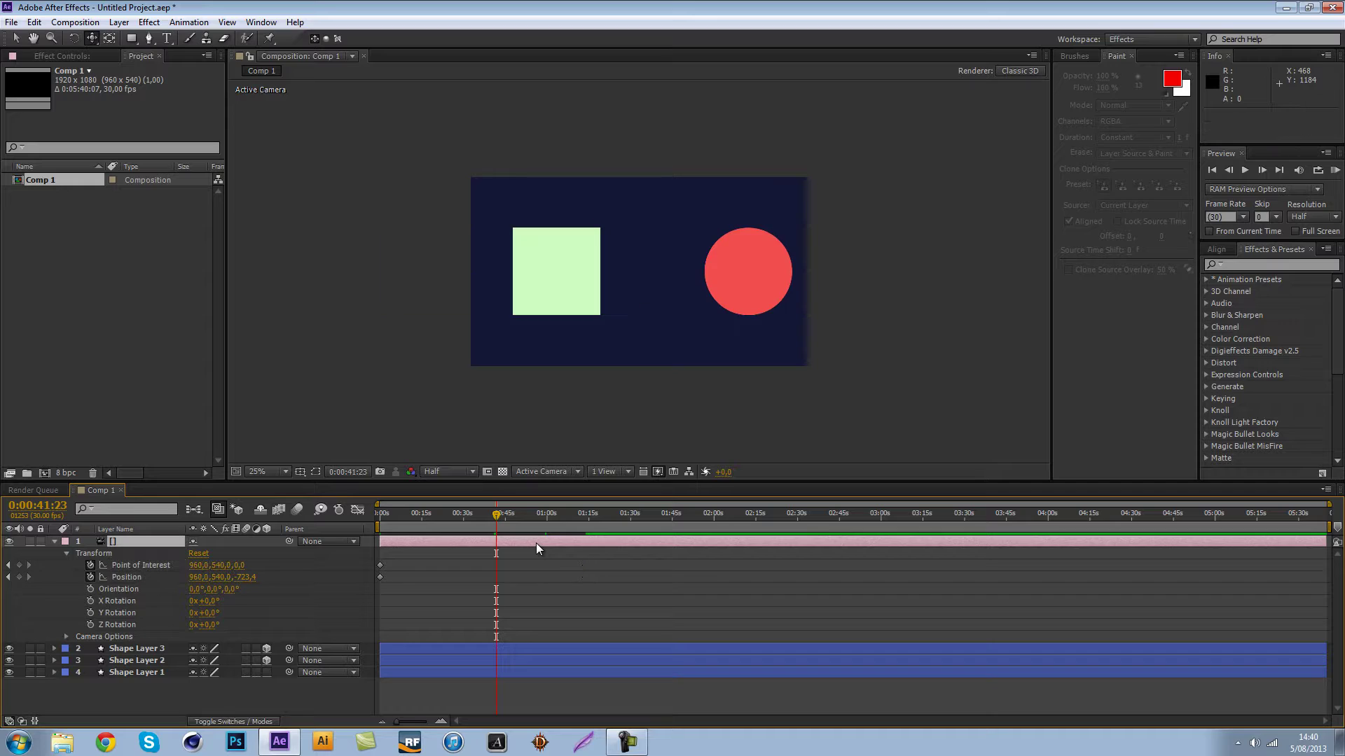
{"action": "left_click_drag", "start_coordinate": [396, 632], "coordinate": [265, 504]}
{"action": "key", "text": "Delete"}
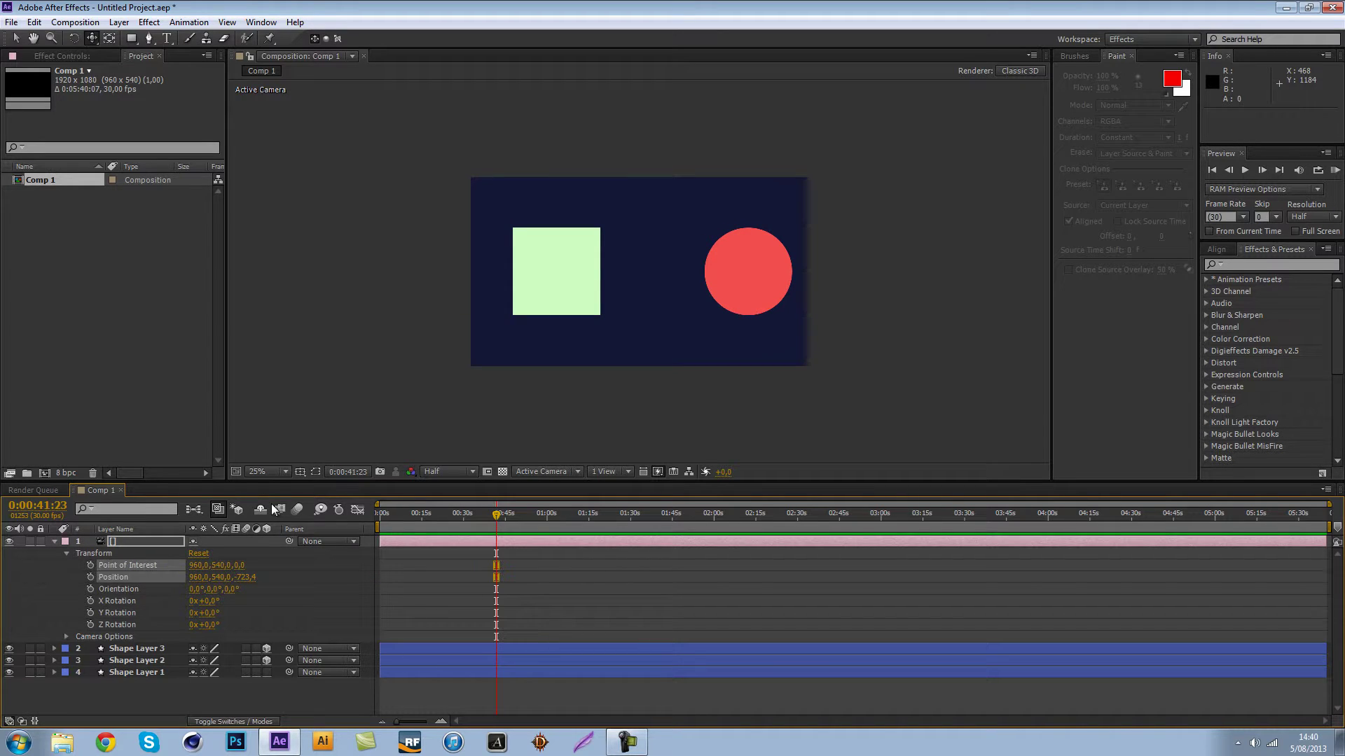
{"action": "left_click", "coordinate": [55, 540]}
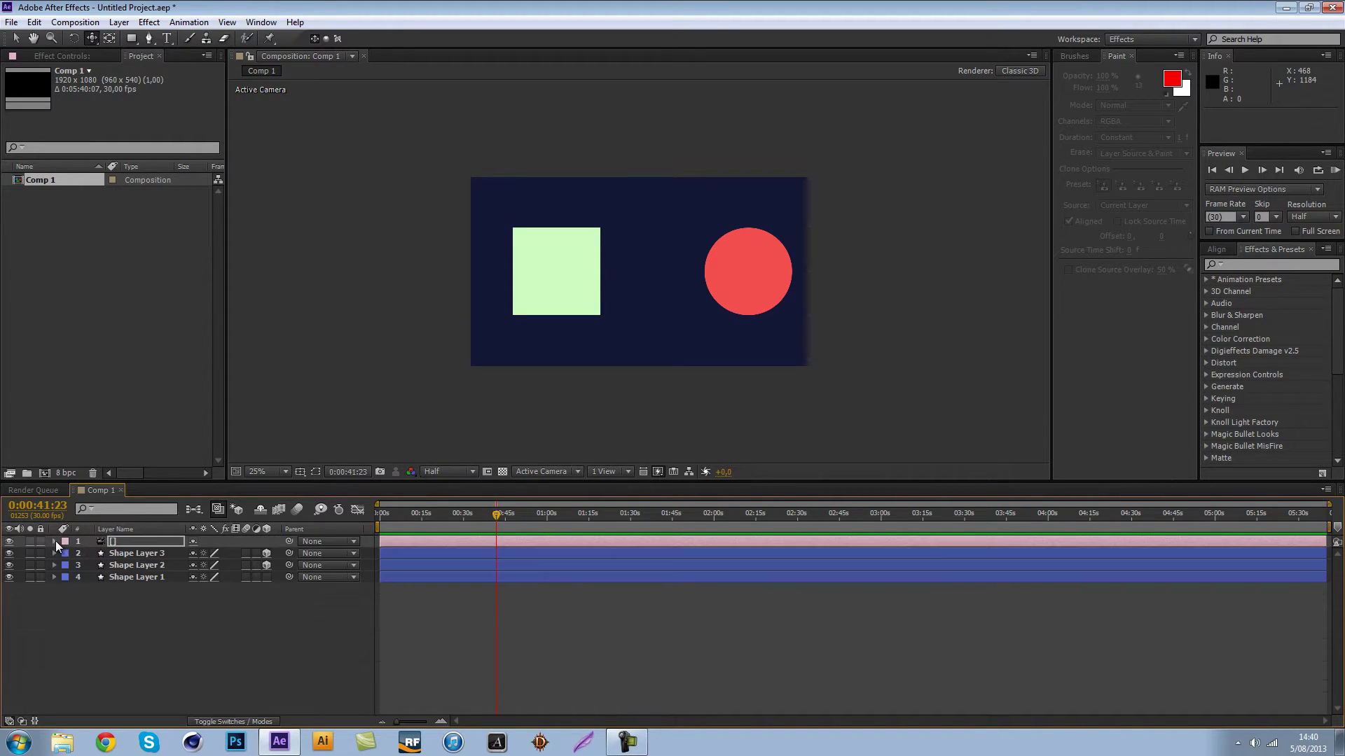
- Add a null object to Comp 1 and turn it into a 3D layer
{"action": "right_click", "coordinate": [199, 645]}
{"action": "mouse_move", "coordinate": [266, 497]}
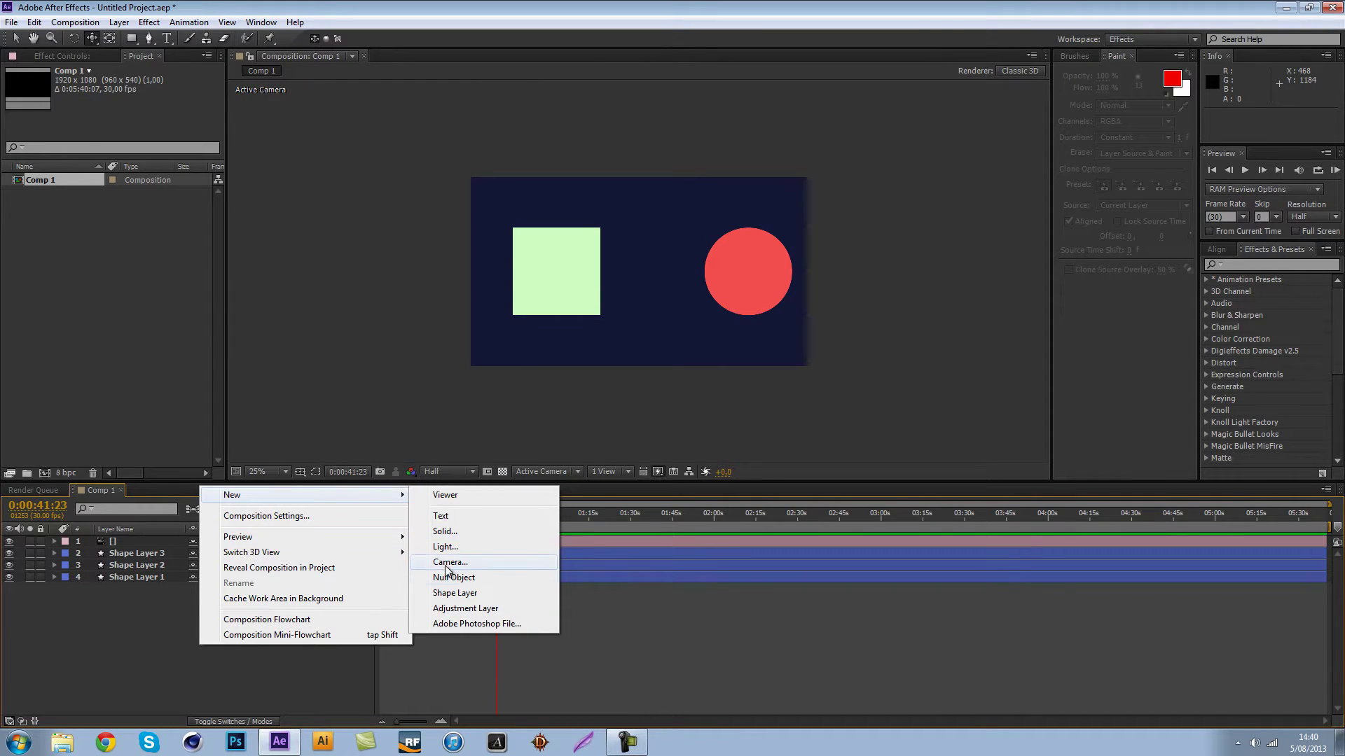
{"action": "left_click", "coordinate": [474, 580]}
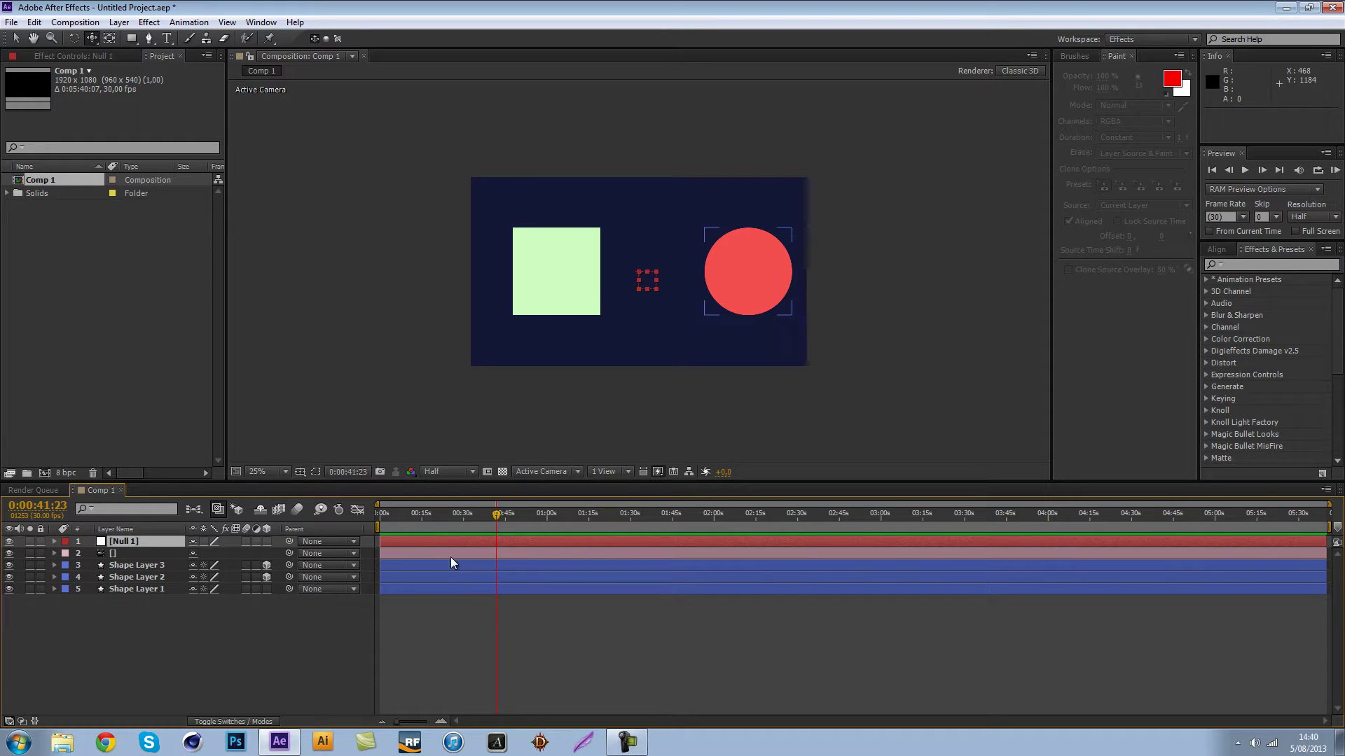
{"action": "left_click", "coordinate": [53, 542]}
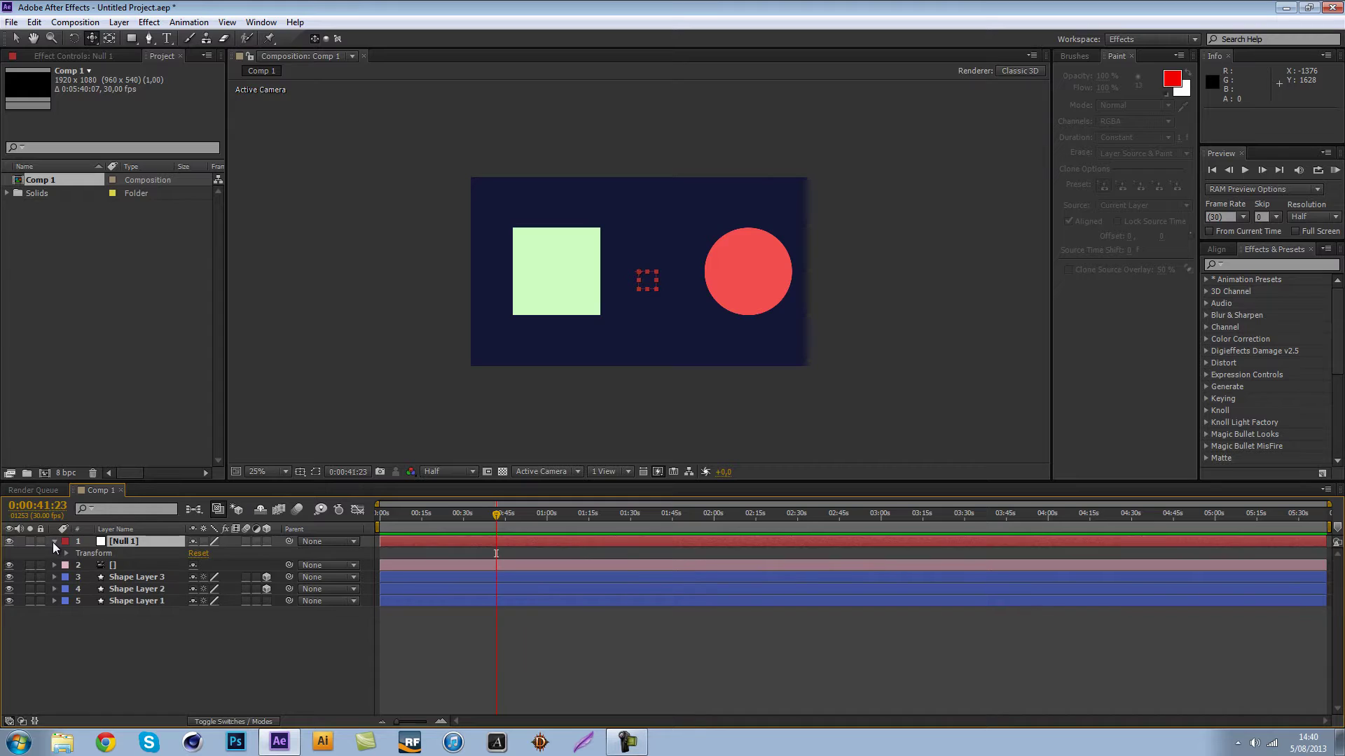
{"action": "left_click", "coordinate": [266, 542]}
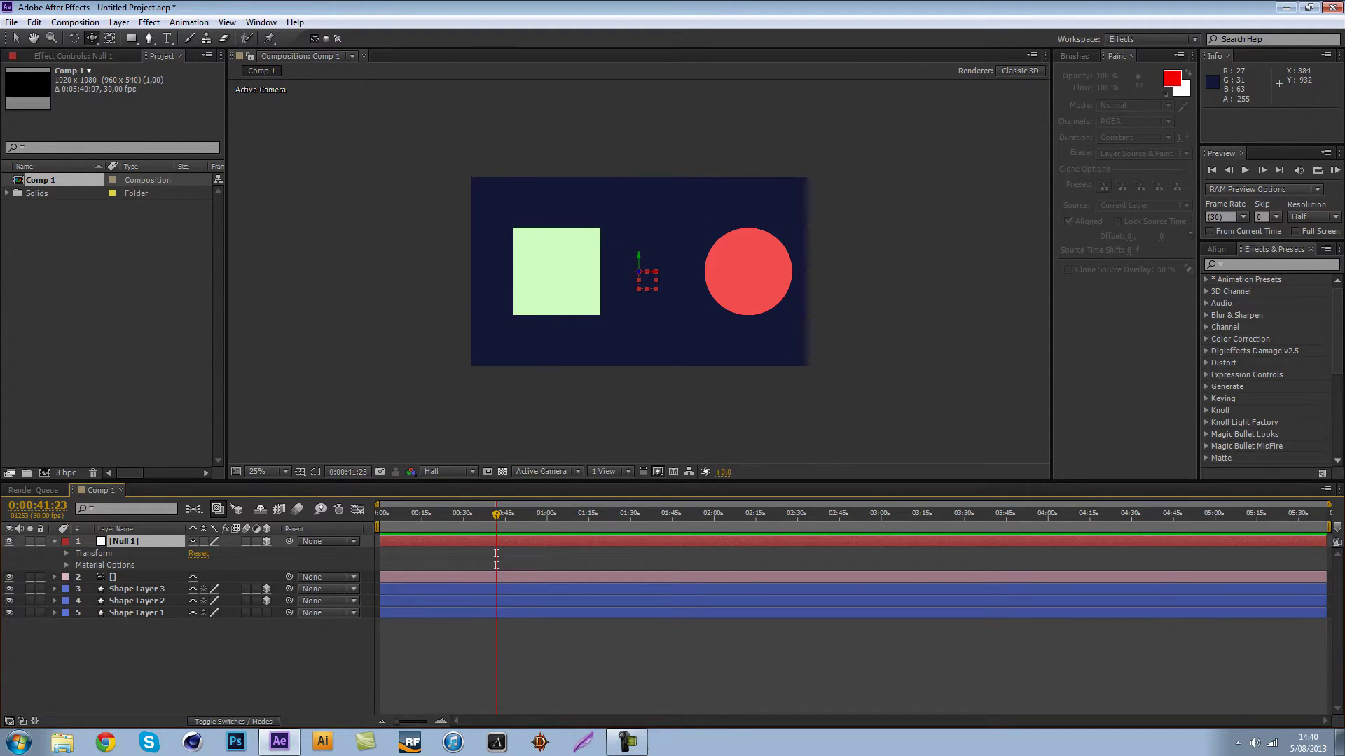
- Parent the camera layer to the Null 1 layer
{"action": "left_click", "coordinate": [107, 576]}
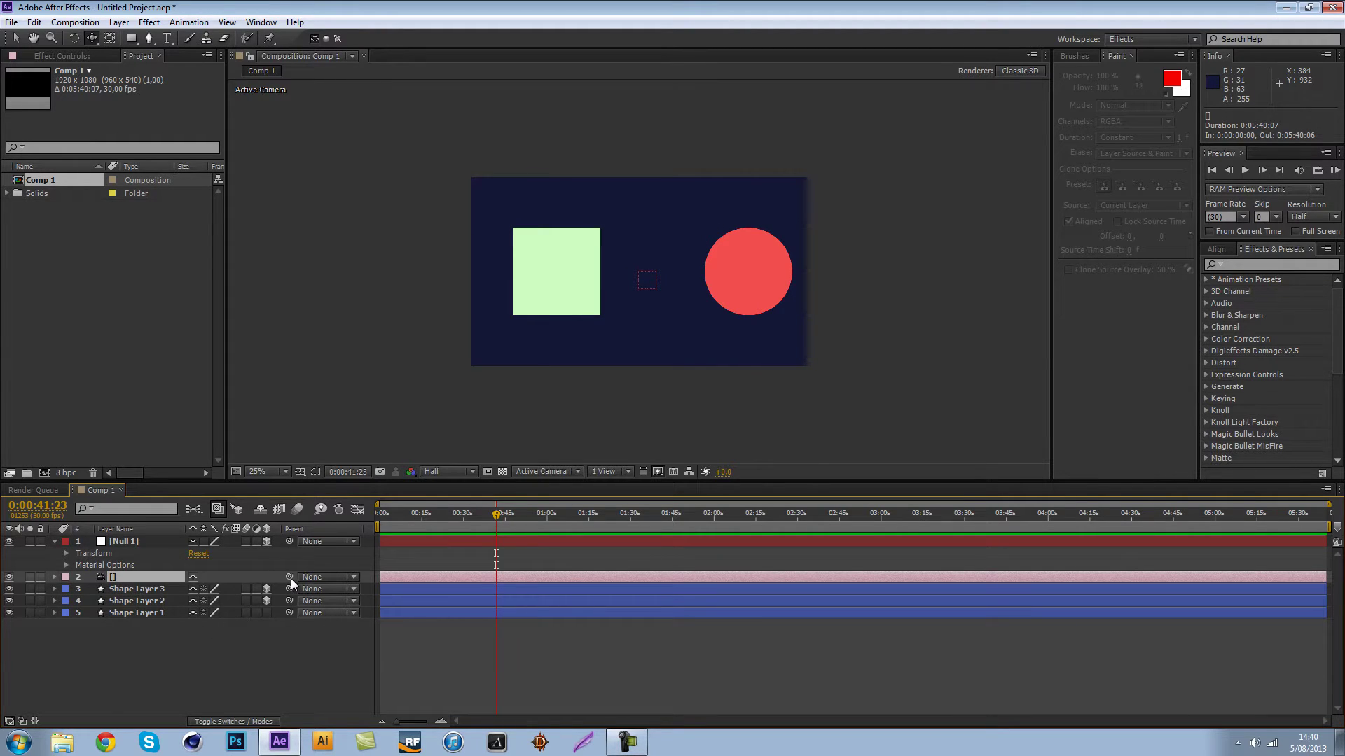
{"action": "mouse_move", "coordinate": [291, 578]}
{"action": "left_mouse_down"}
{"action": "mouse_move", "coordinate": [300, 590]}
{"action": "mouse_move", "coordinate": [282, 572]}
{"action": "left_mouse_up"}
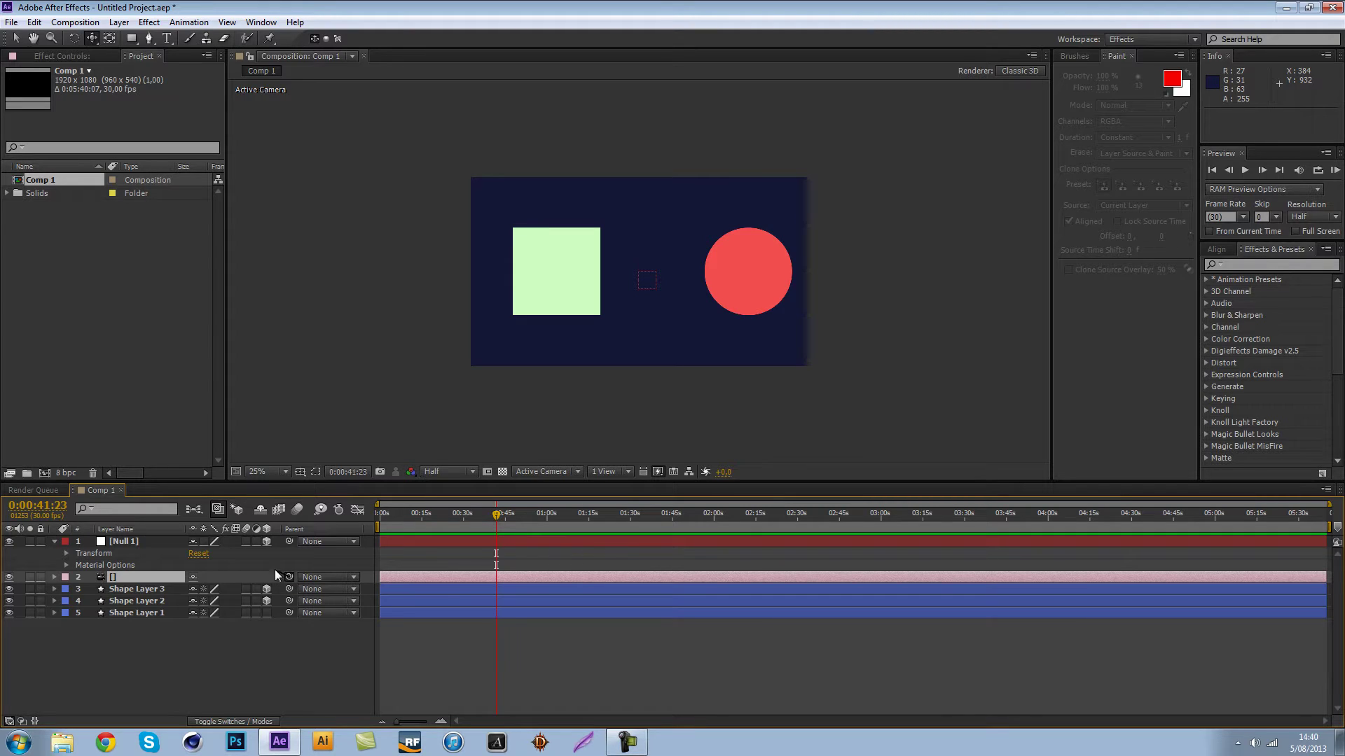
{"action": "left_click_drag", "start_coordinate": [227, 551], "coordinate": [138, 545]}
- Try moving the parented camera by changing the X Position of Null 1, and undo the change
{"action": "left_click", "coordinate": [66, 556]}
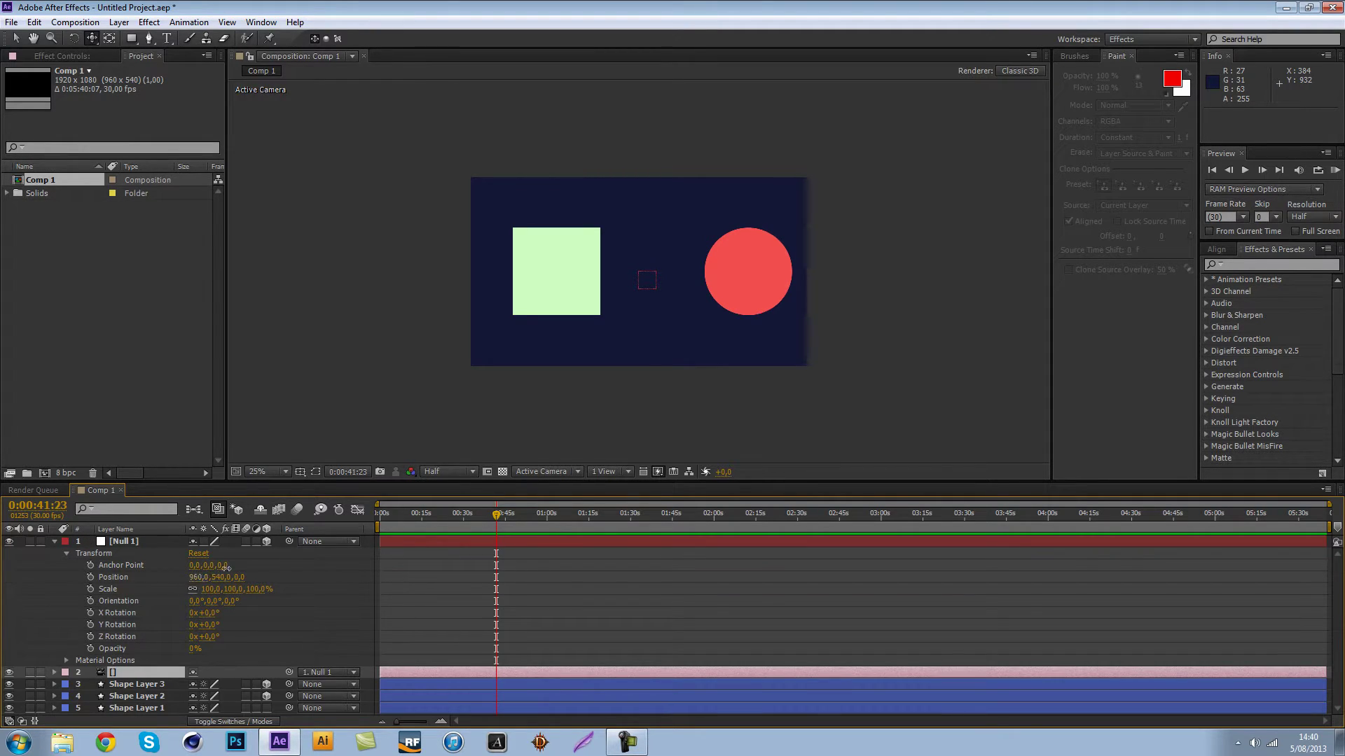
{"action": "left_click_drag", "start_coordinate": [197, 577], "coordinate": [801, 578]}
{"action": "key", "text": "ctrl+z"}
{"action": "key", "text": "ctrl+z"}
{"action": "key", "text": "ctrl+z"}
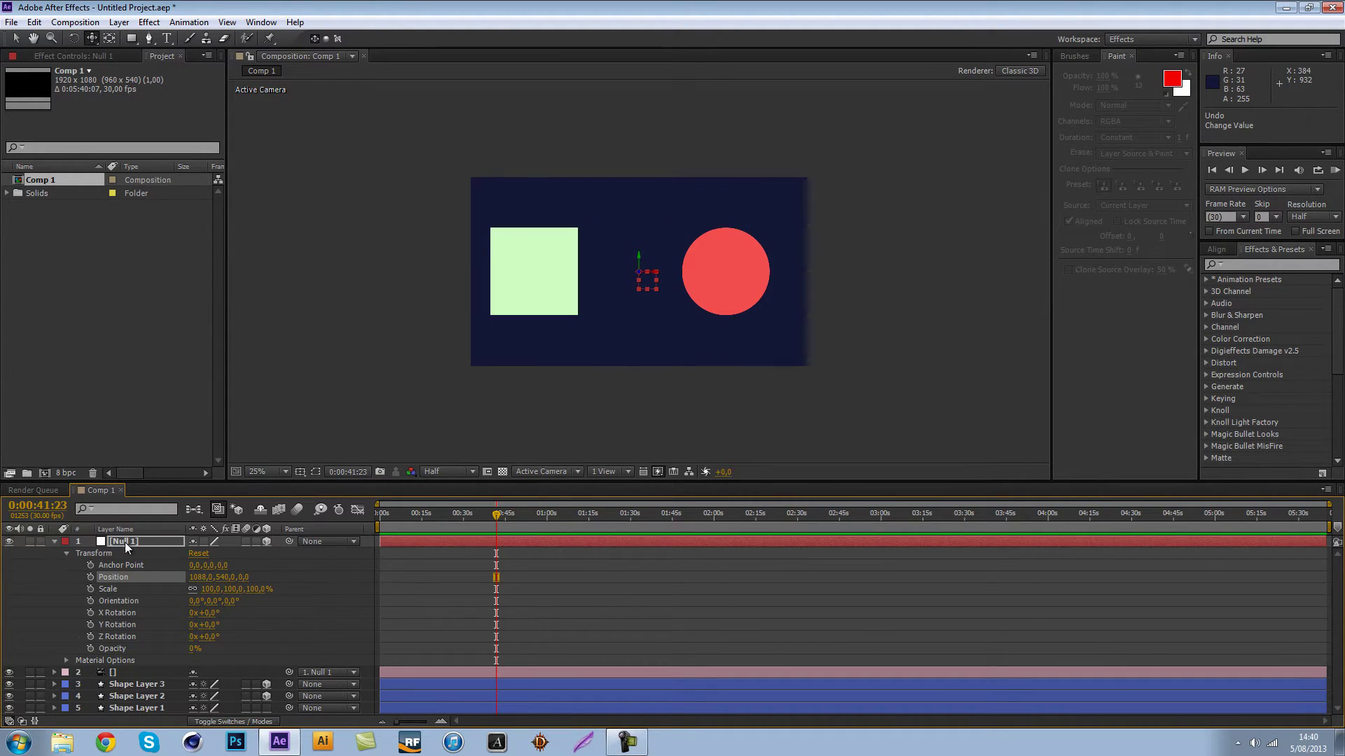
- Try setting a Position keyframe on Null 1 at 0:00:41:23, and delete that keyframe
{"action": "key", "text": "ctrl+Down"}
{"action": "left_click", "coordinate": [90, 577]}
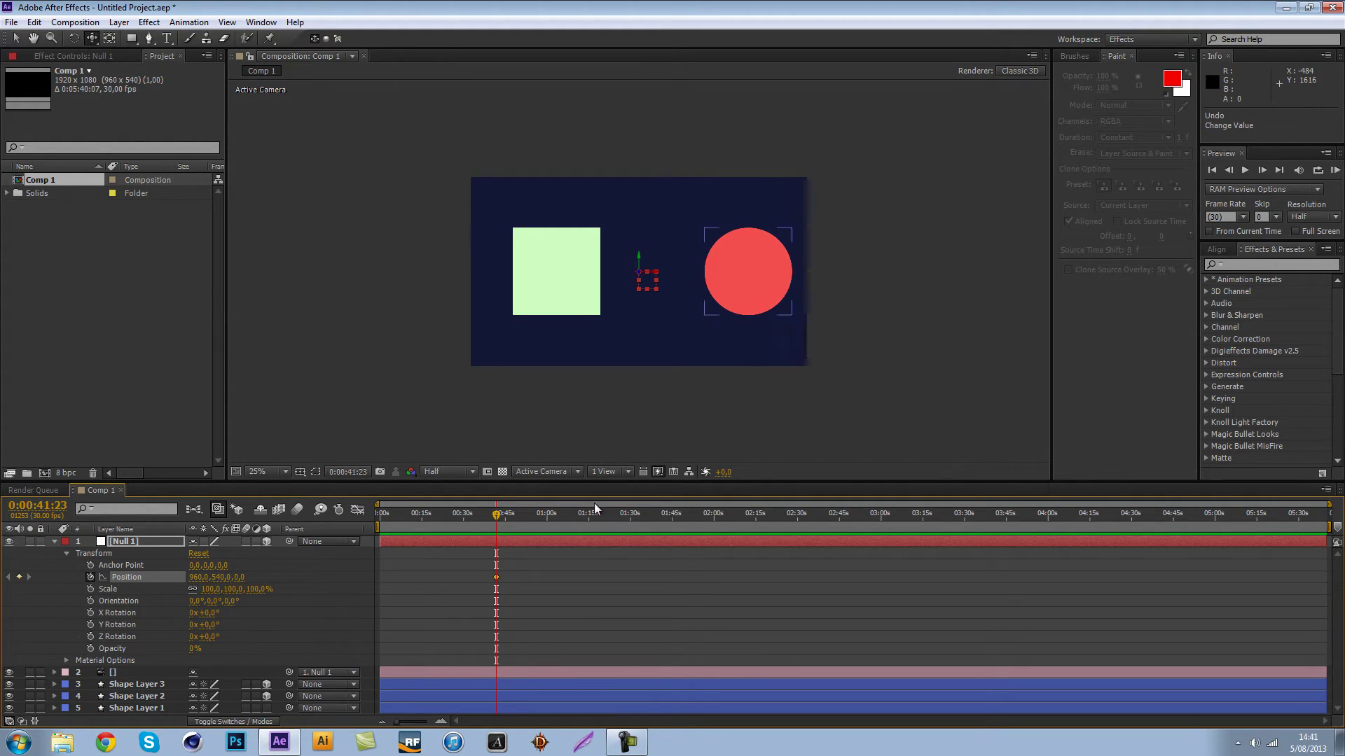
{"action": "left_click", "coordinate": [147, 393]}
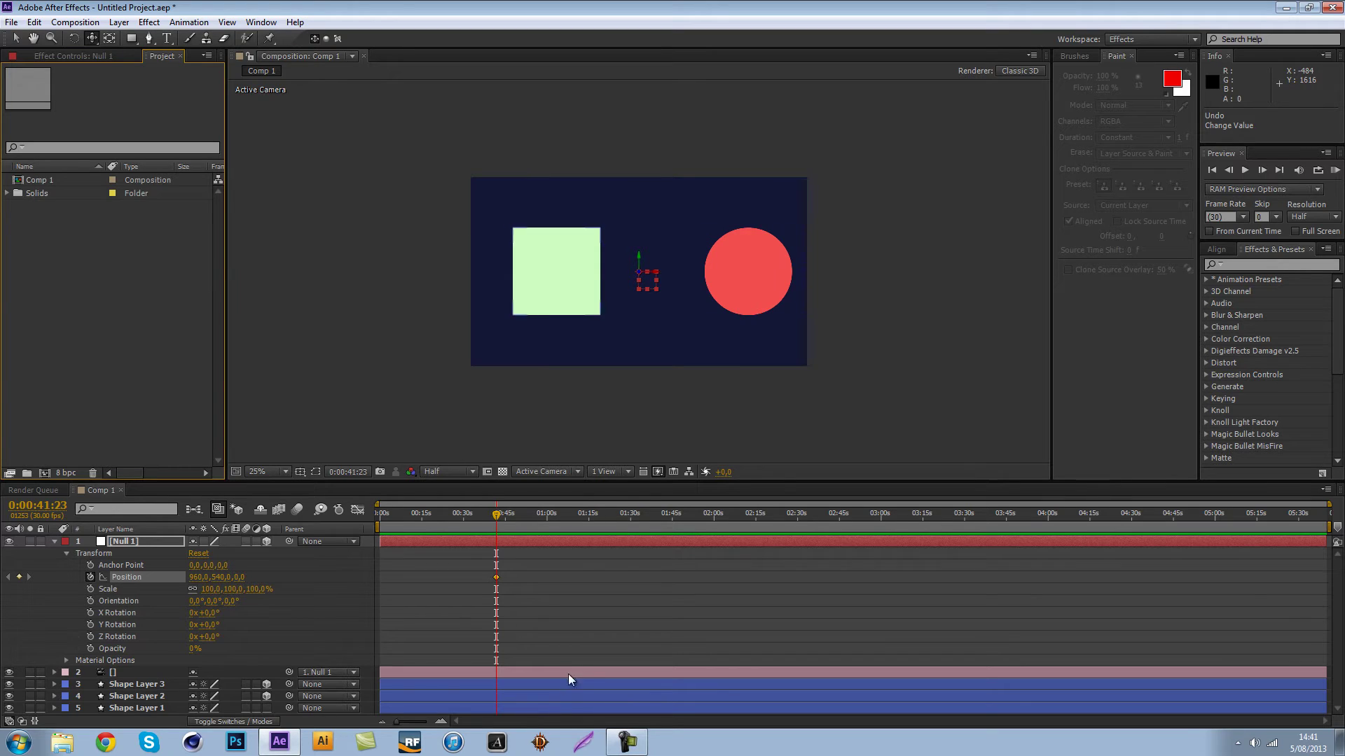
{"action": "left_click_drag", "start_coordinate": [570, 655], "coordinate": [439, 540]}
{"action": "key", "text": "Delete"}
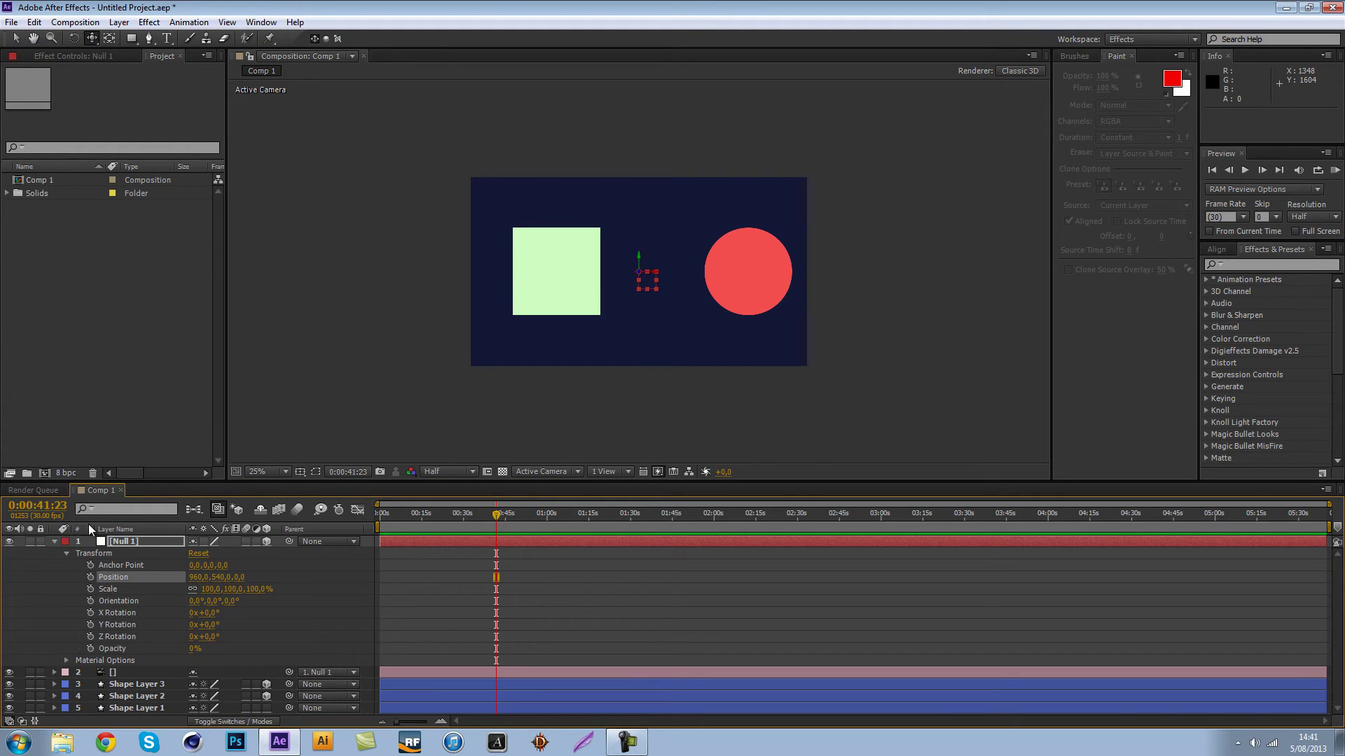
- Separate the Position property of Null 1 into individual X, Y and Z dimensions
{"action": "right_click", "coordinate": [110, 573]}
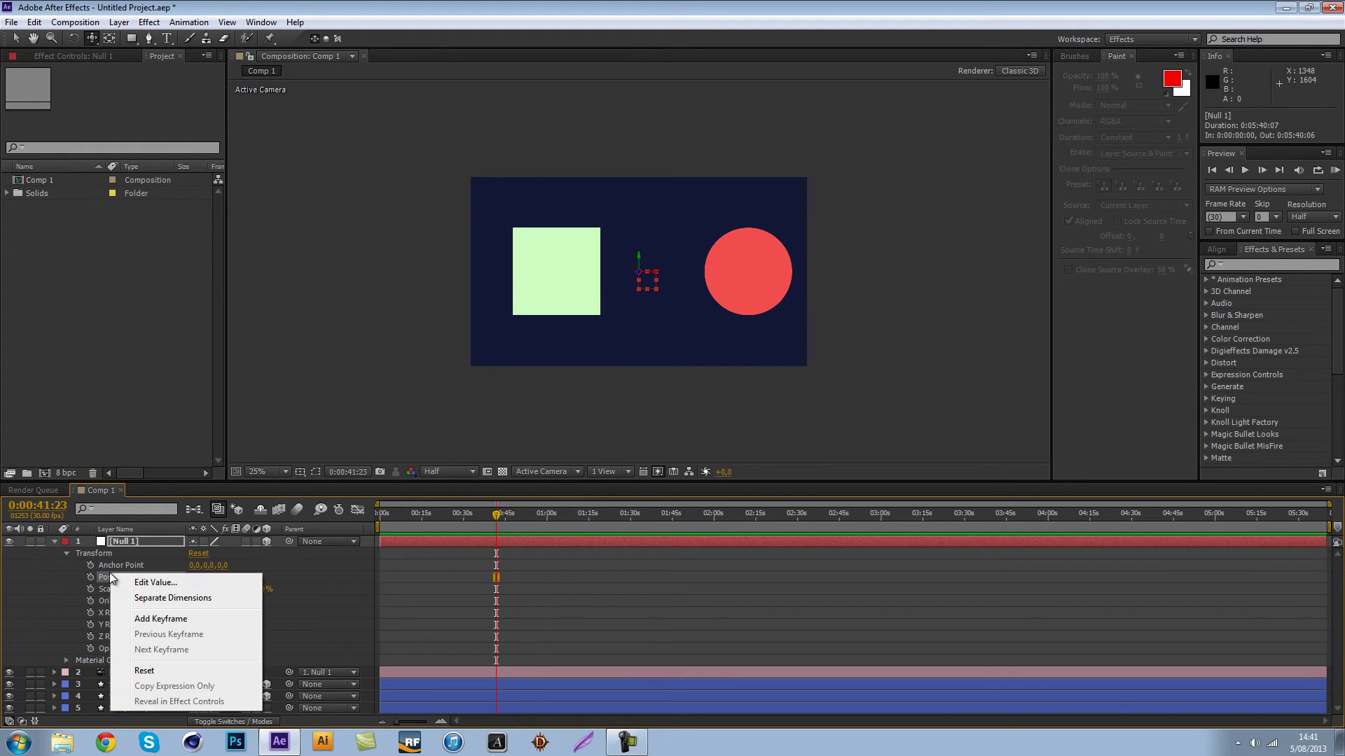
{"action": "left_click", "coordinate": [148, 599]}
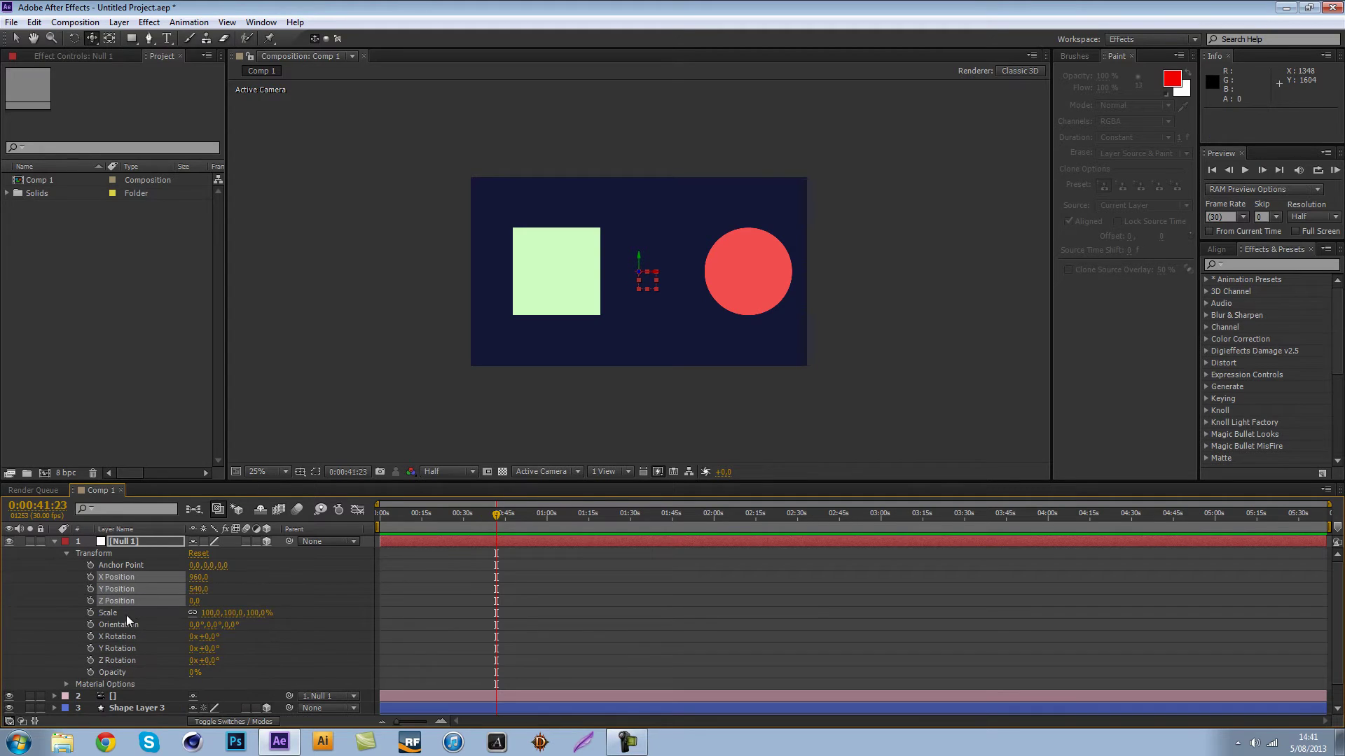
{"action": "left_click", "coordinate": [347, 595]}
- Set starting keyframes for the X, Y and Z Position of Null 1 at 0:00:00:00
{"action": "key", "text": "Home"}
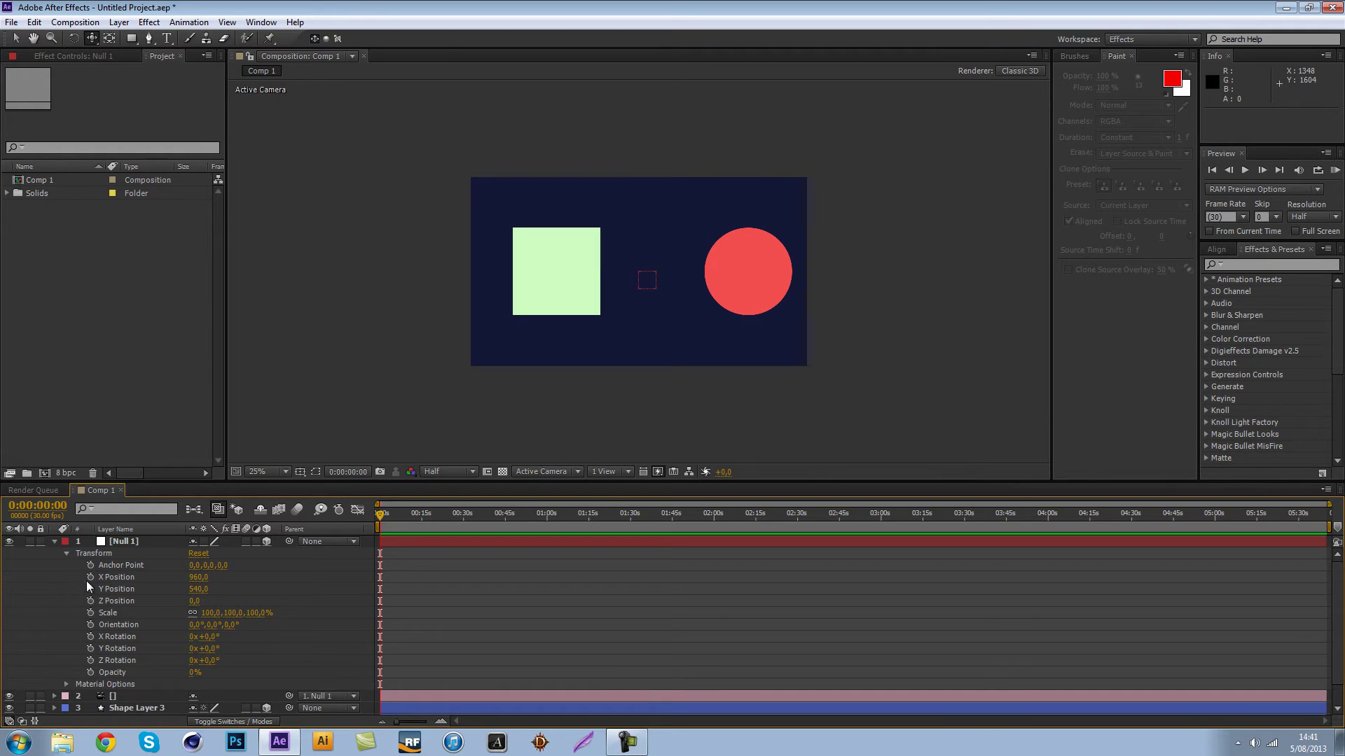
{"action": "left_click", "coordinate": [90, 577]}
{"action": "left_click", "coordinate": [91, 589]}
{"action": "left_click", "coordinate": [90, 600]}
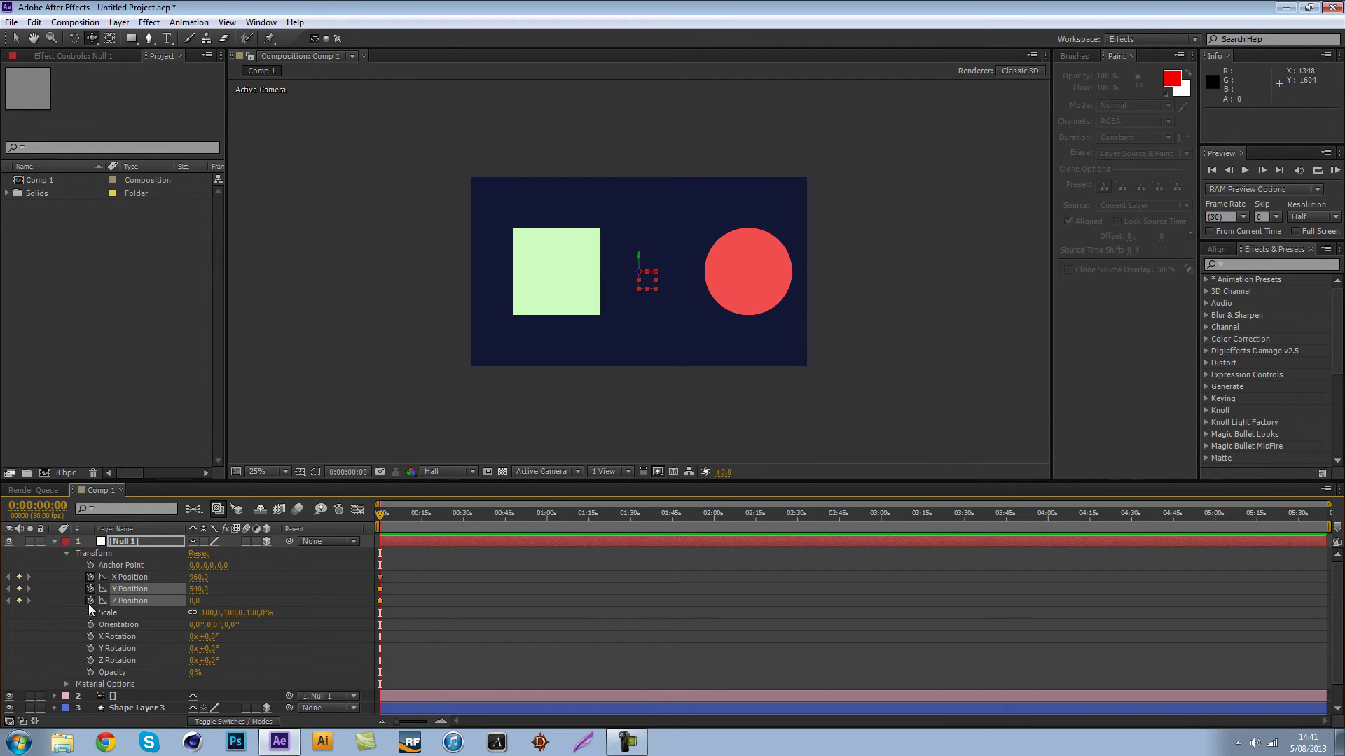
- Keyframe Null 1's X Position at 1902 at 0:00:51:25 and its Y Position at 1386 at 0:00:29:13
{"action": "left_click", "coordinate": [524, 510]}
{"action": "left_click_drag", "start_coordinate": [199, 577], "coordinate": [623, 558]}
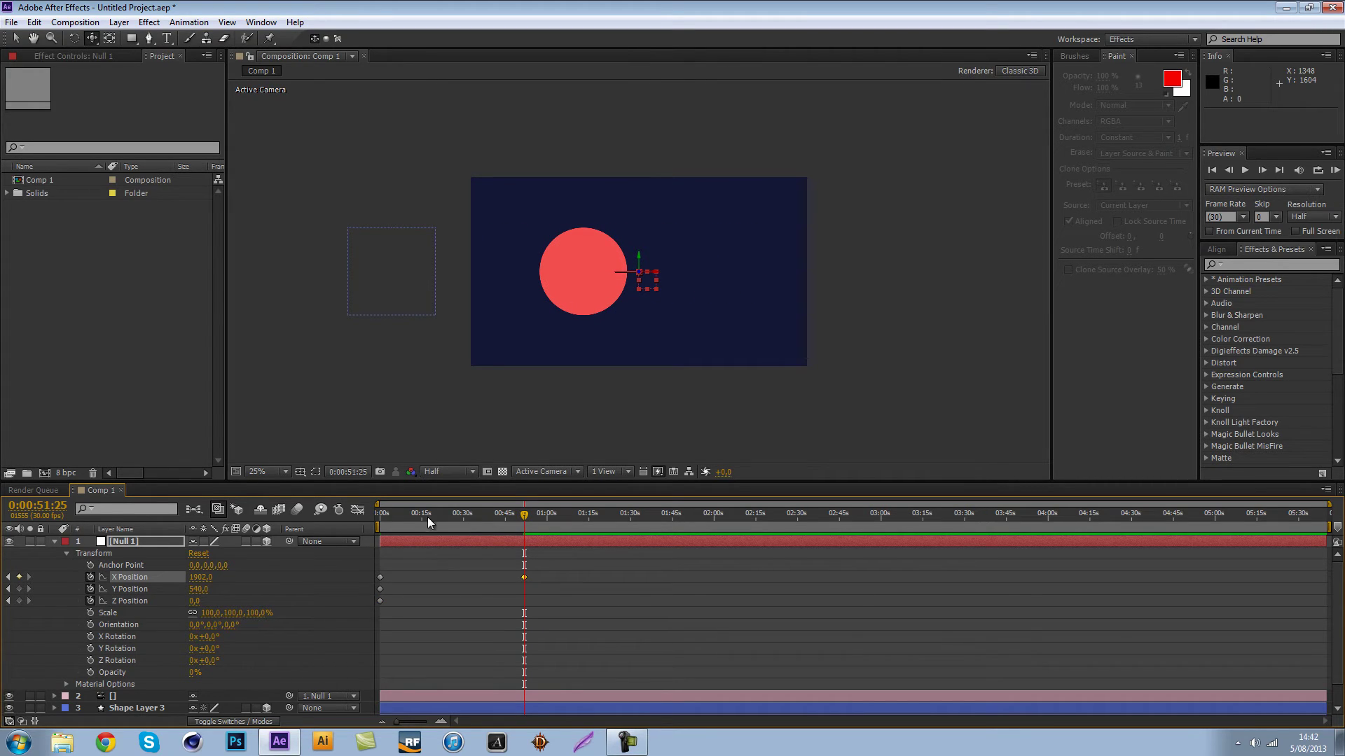
{"action": "left_click", "coordinate": [461, 514]}
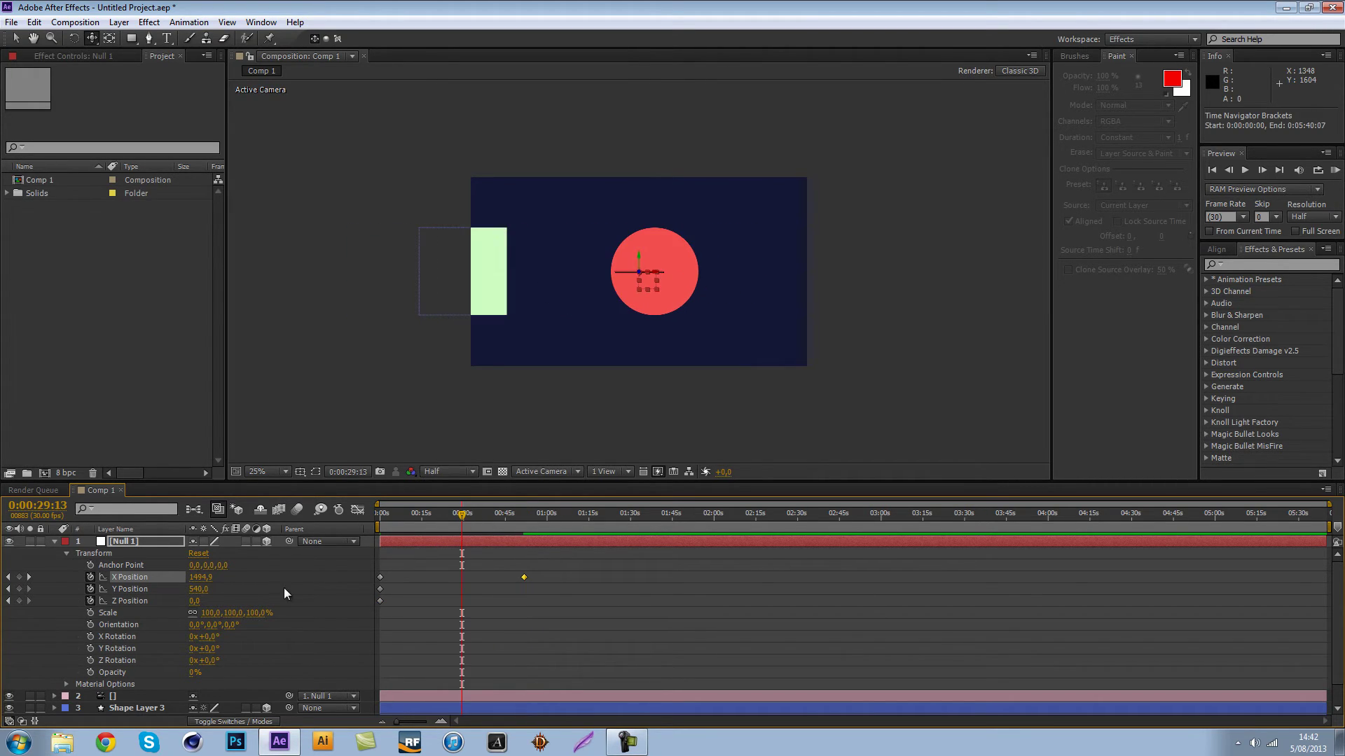
{"action": "left_click_drag", "start_coordinate": [198, 589], "coordinate": [595, 553]}
- Keyframe Null 1's Z Position at -216, slightly earlier than the second Y Position keyframe
{"action": "left_click", "coordinate": [396, 516]}
{"action": "left_click_drag", "start_coordinate": [396, 515], "coordinate": [439, 515]}
{"action": "left_click_drag", "start_coordinate": [194, 601], "coordinate": [377, 537]}
- Add a third X Position keyframe of 3439 to Null 1 at 0:01:15:15
{"action": "left_click_drag", "start_coordinate": [443, 507], "coordinate": [591, 515]}
{"action": "left_click_drag", "start_coordinate": [200, 577], "coordinate": [818, 624]}
{"action": "scroll", "coordinate": [264, 687], "scroll_direction": "down", "scroll_amount": 2}
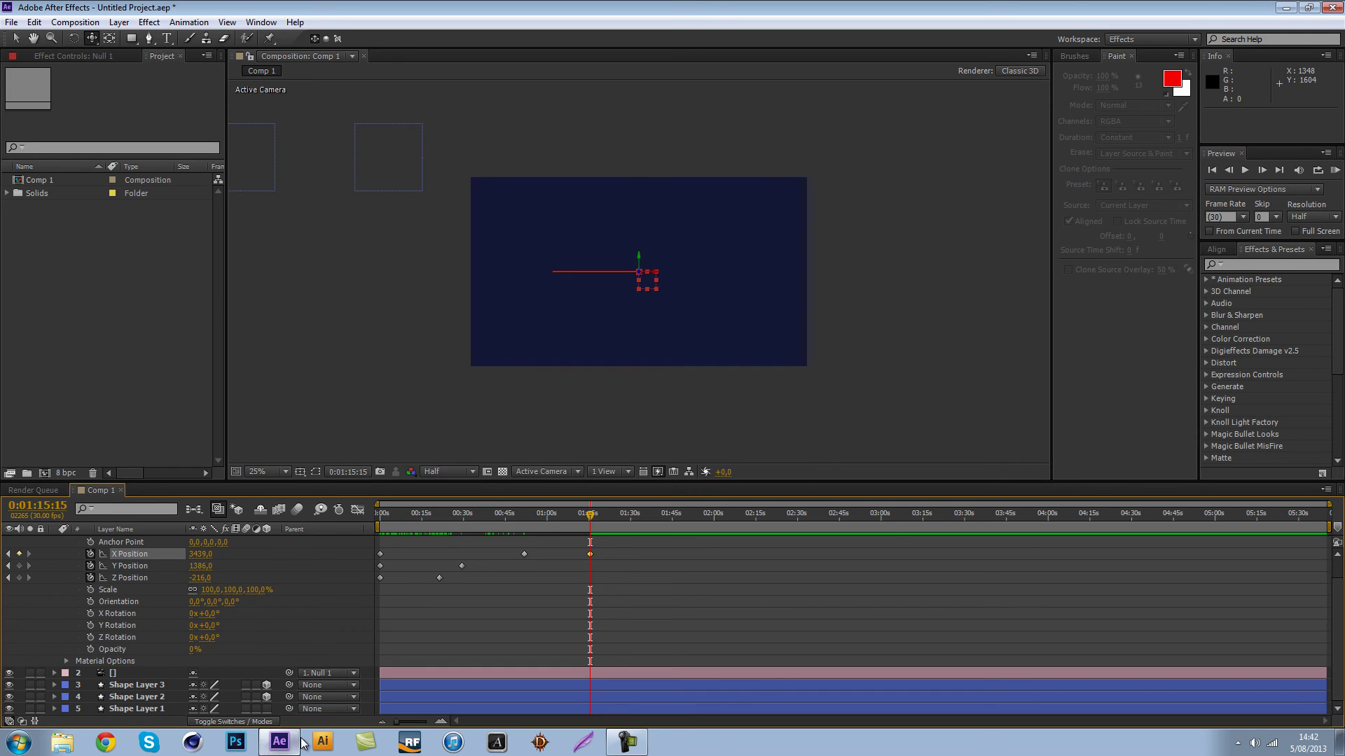
{"action": "scroll", "coordinate": [555, 563], "scroll_direction": "up", "scroll_amount": 2}
- Scrub the animation back to 0:00:30:06 and set Null 1's X Rotation to 59°
{"action": "left_click_drag", "start_coordinate": [592, 522], "coordinate": [465, 517]}
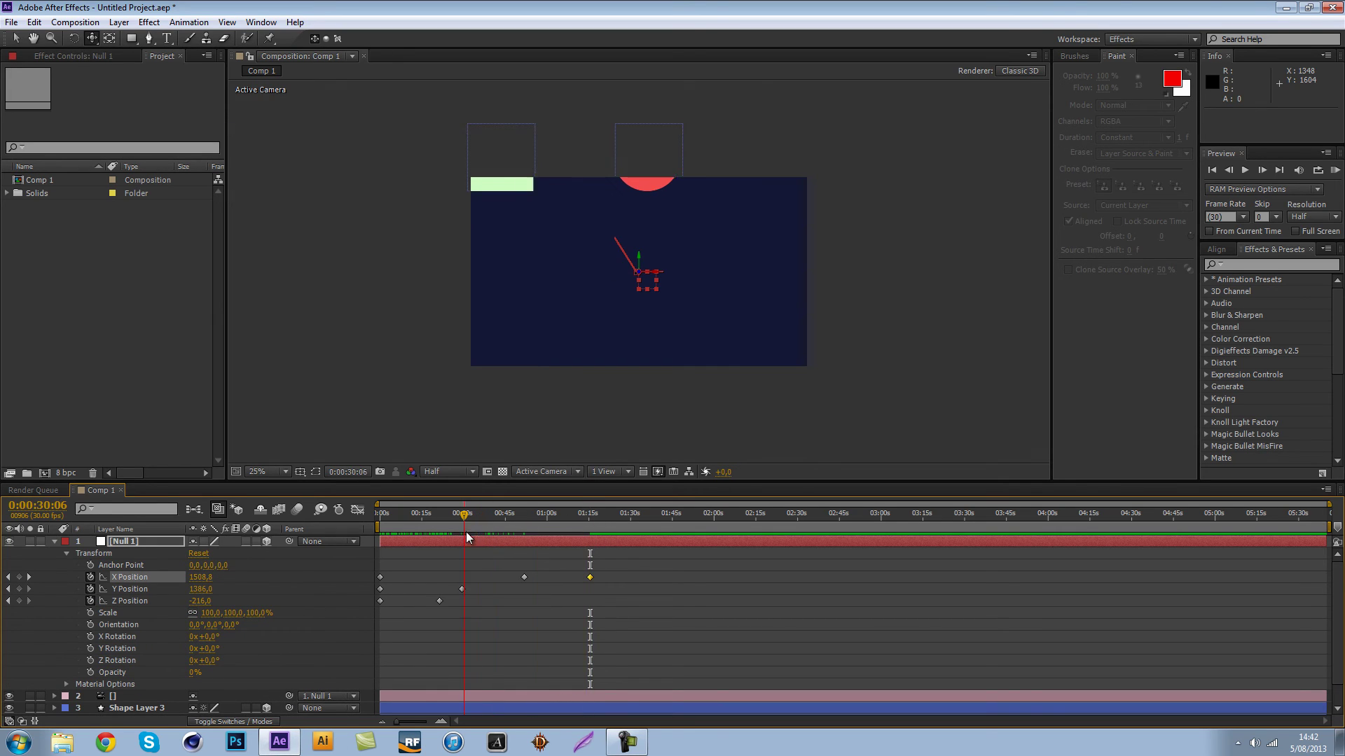
{"action": "left_click_drag", "start_coordinate": [203, 636], "coordinate": [249, 638]}
{"action": "left_click_drag", "start_coordinate": [190, 672], "coordinate": [52, 676]}
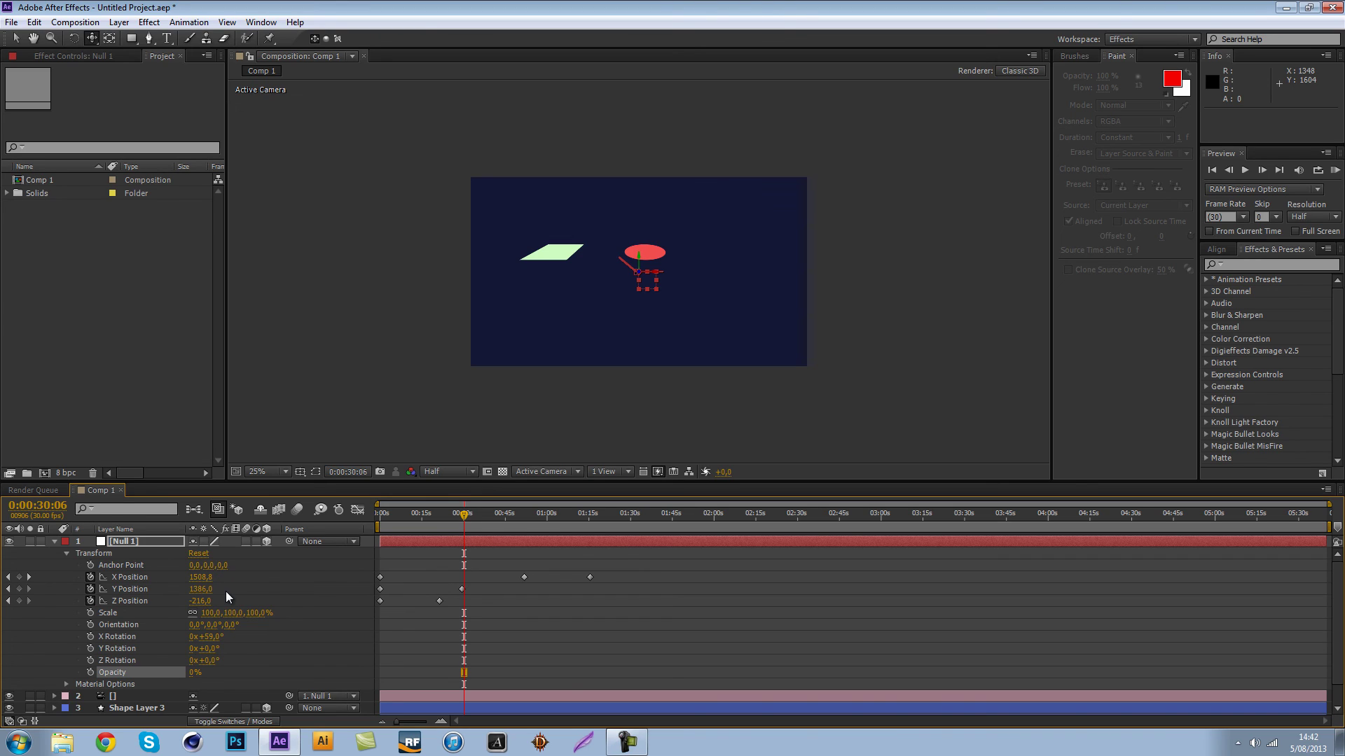
{"action": "left_click", "coordinate": [626, 743]}
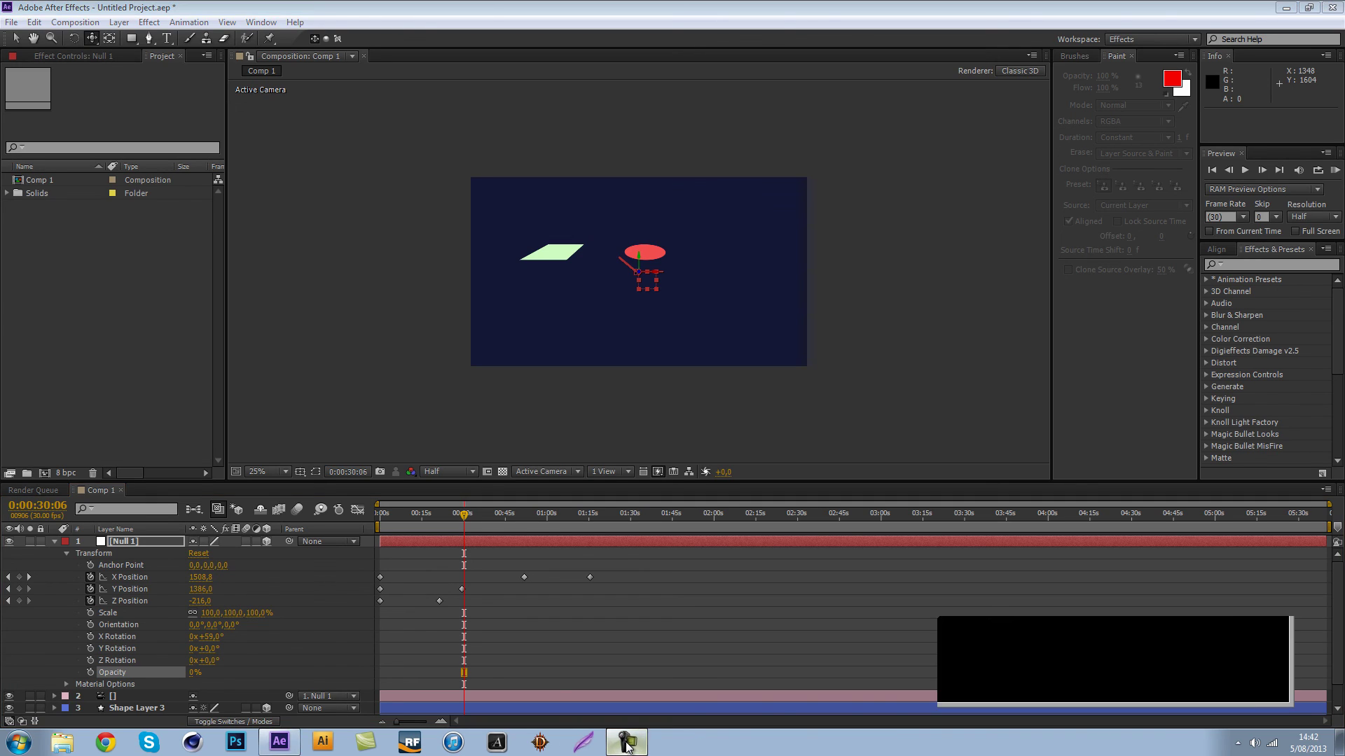